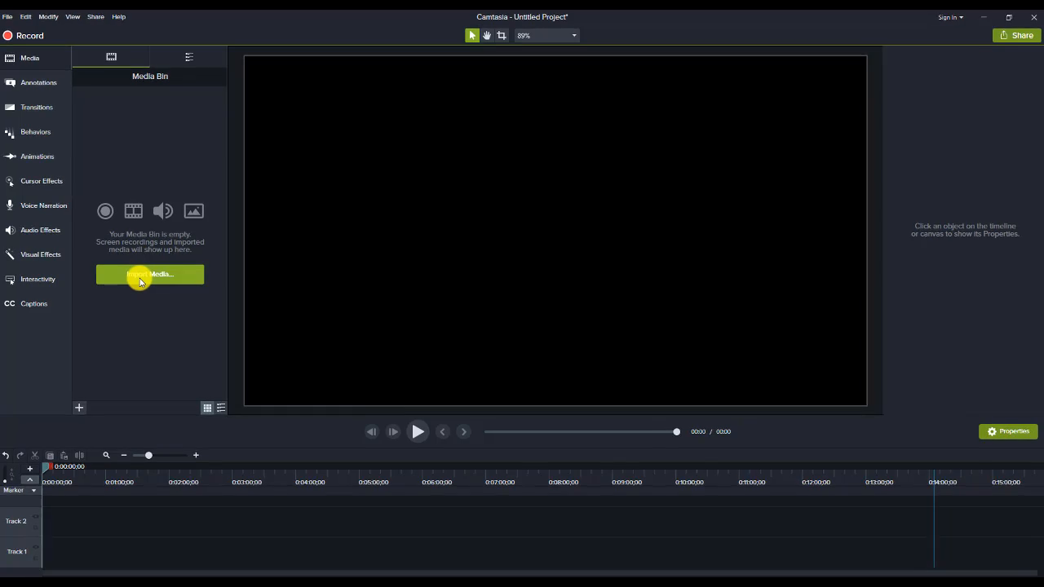
- Import Group 4.MOV despite the network-drive warning and place it on Track 1, starting at about 0:00:25
{"action": "left_click", "coordinate": [126, 278]}
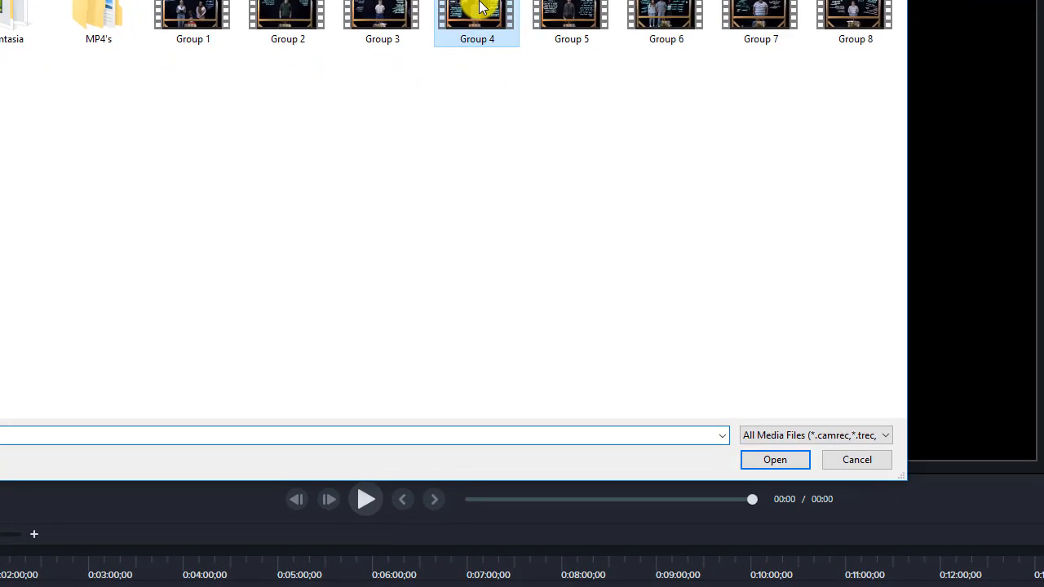
{"action": "double_click", "coordinate": [492, 95]}
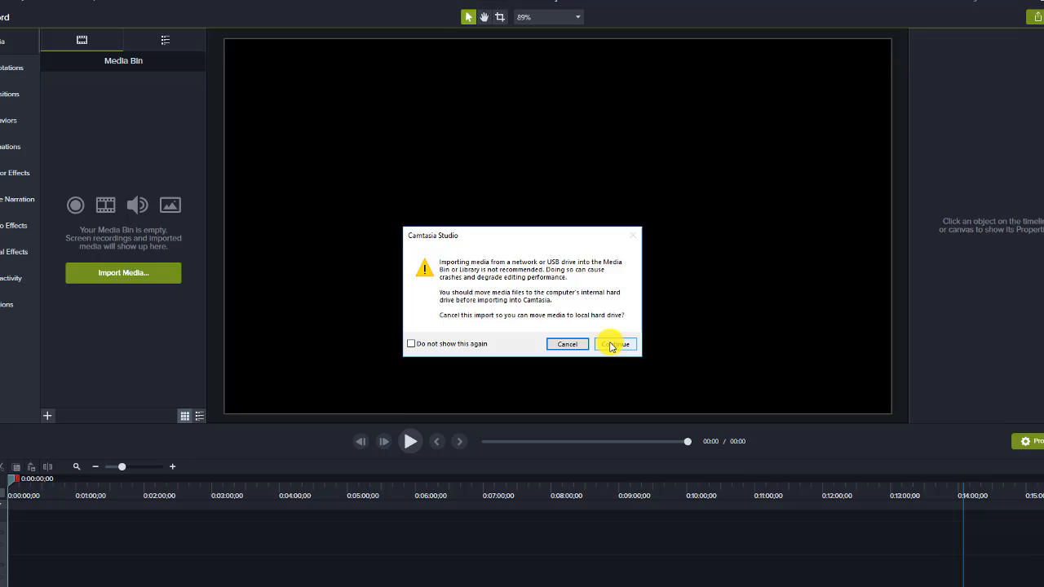
{"action": "left_click", "coordinate": [651, 365]}
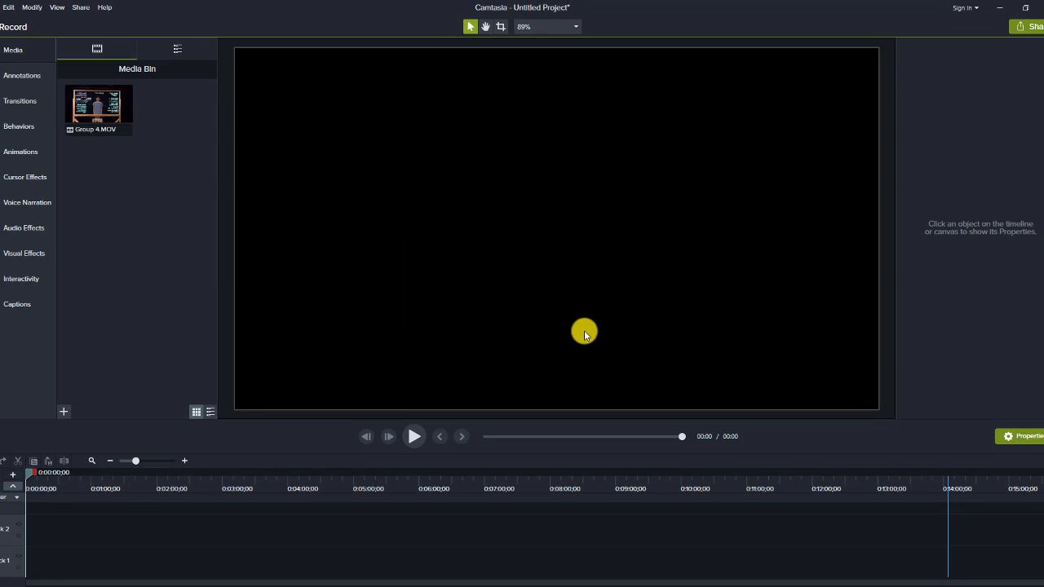
{"action": "left_click", "coordinate": [120, 121]}
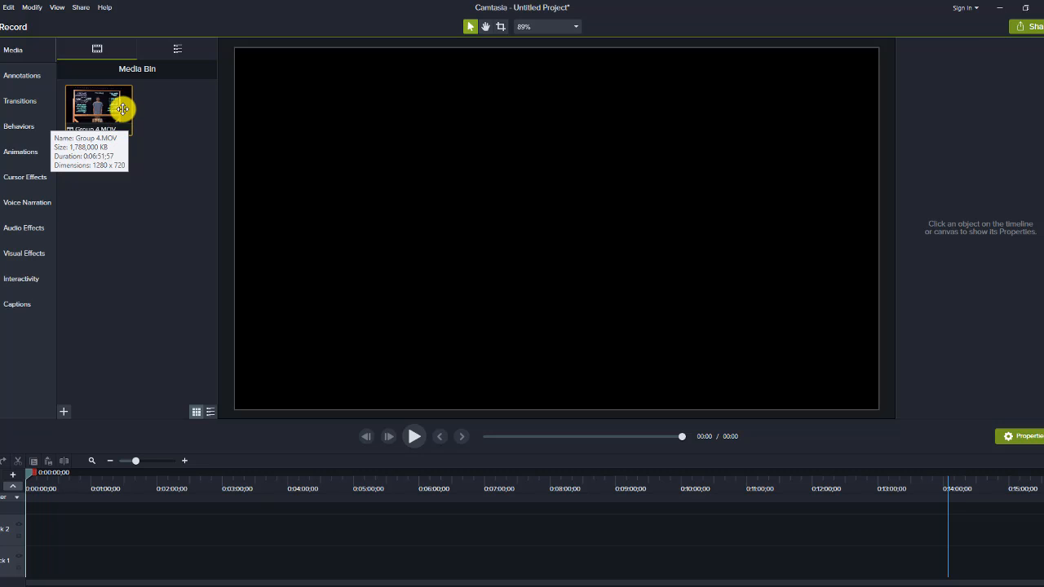
{"action": "left_click_drag", "start_coordinate": [120, 121], "coordinate": [54, 573]}
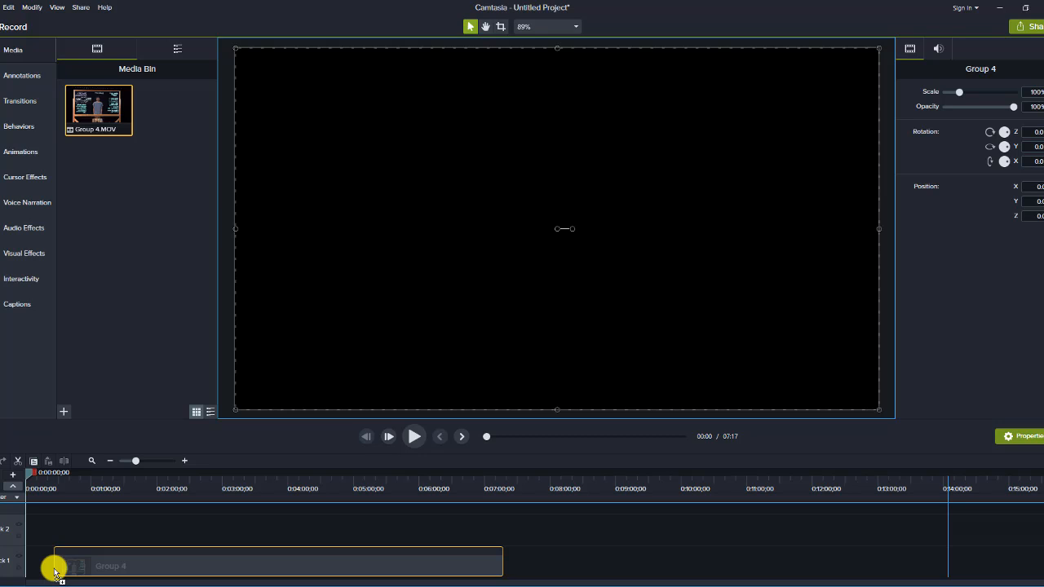
{"action": "left_click_drag", "start_coordinate": [54, 572], "coordinate": [54, 566]}
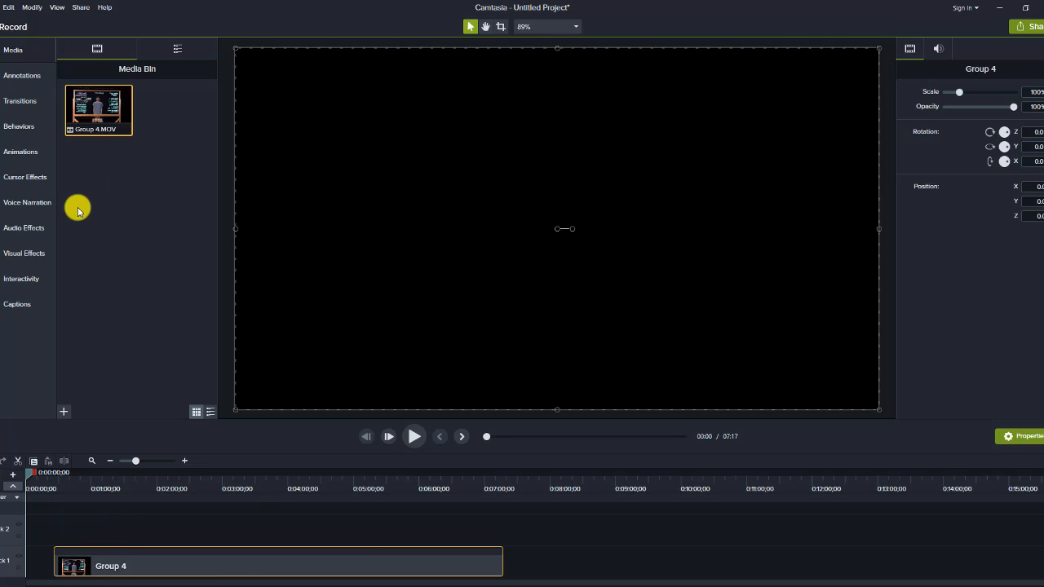
- Apply the Noise Removal and Volume Leveling audio effects to the Group 4 clip on Track 1
{"action": "left_click", "coordinate": [28, 233]}
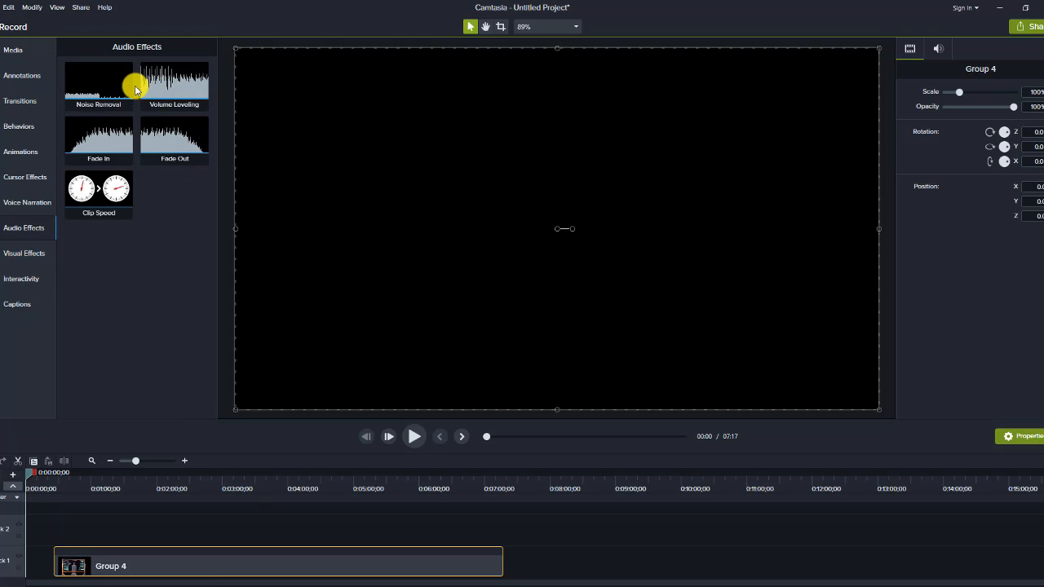
{"action": "left_click_drag", "start_coordinate": [124, 77], "coordinate": [158, 559]}
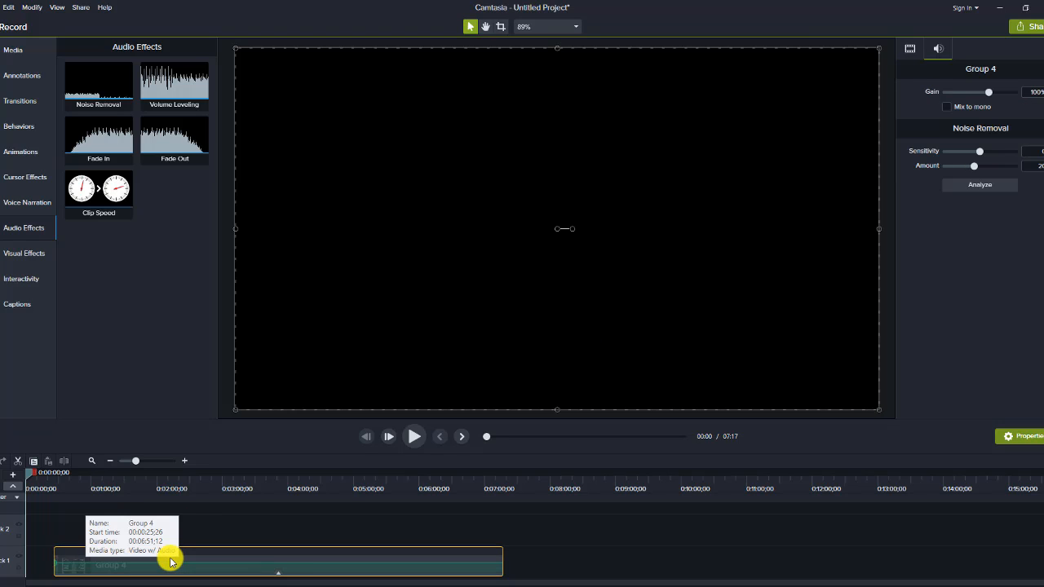
{"action": "left_click_drag", "start_coordinate": [158, 77], "coordinate": [224, 554]}
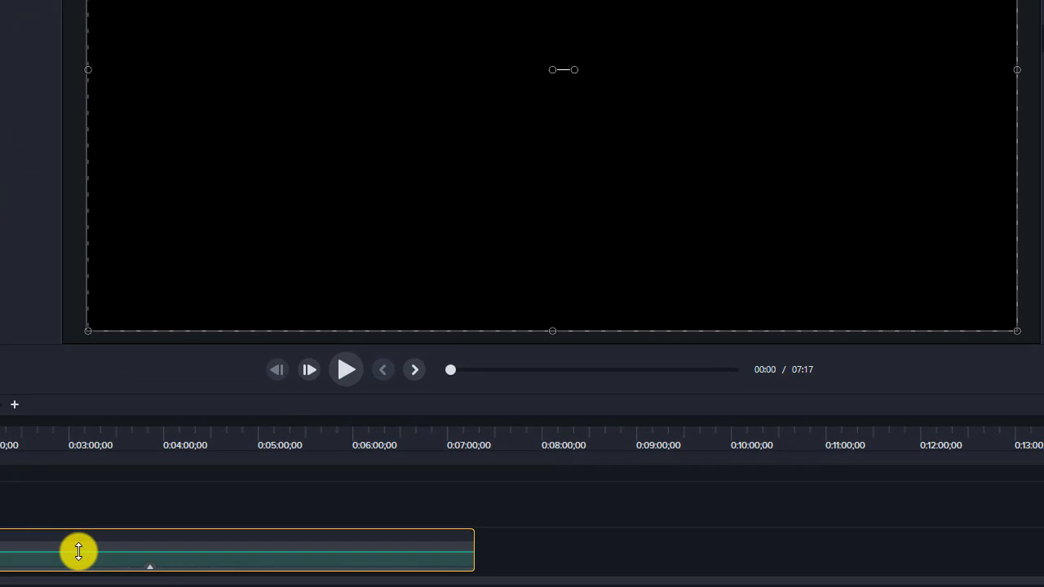
- Adjust the Group 4 clip's volume level directly on its audio waveform in the timeline
{"action": "left_click_drag", "start_coordinate": [78, 552], "coordinate": [81, 546]}
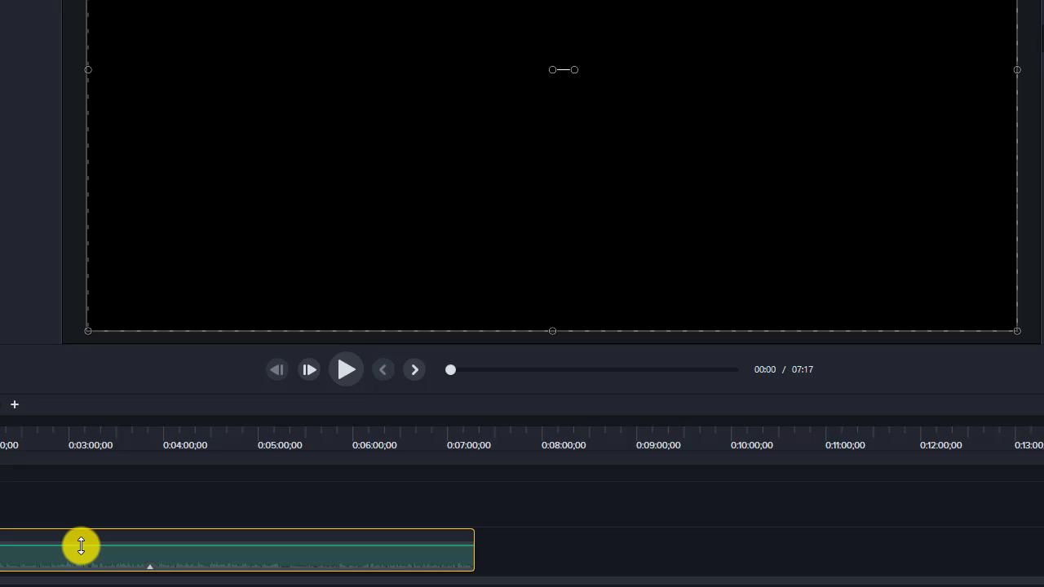
{"action": "left_click_drag", "start_coordinate": [81, 546], "coordinate": [80, 540]}
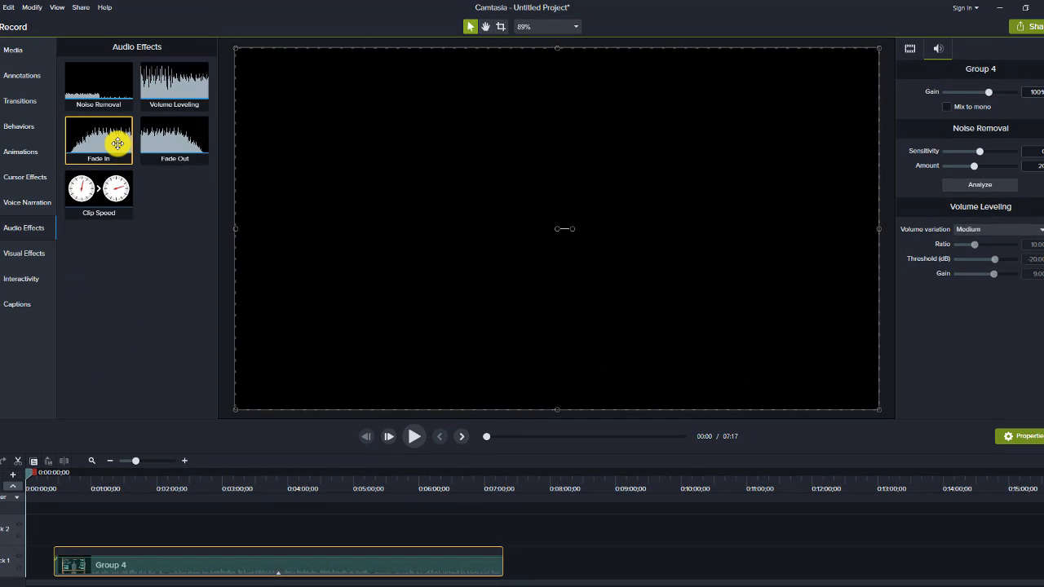
{"action": "left_click_drag", "start_coordinate": [163, 144], "coordinate": [166, 558]}
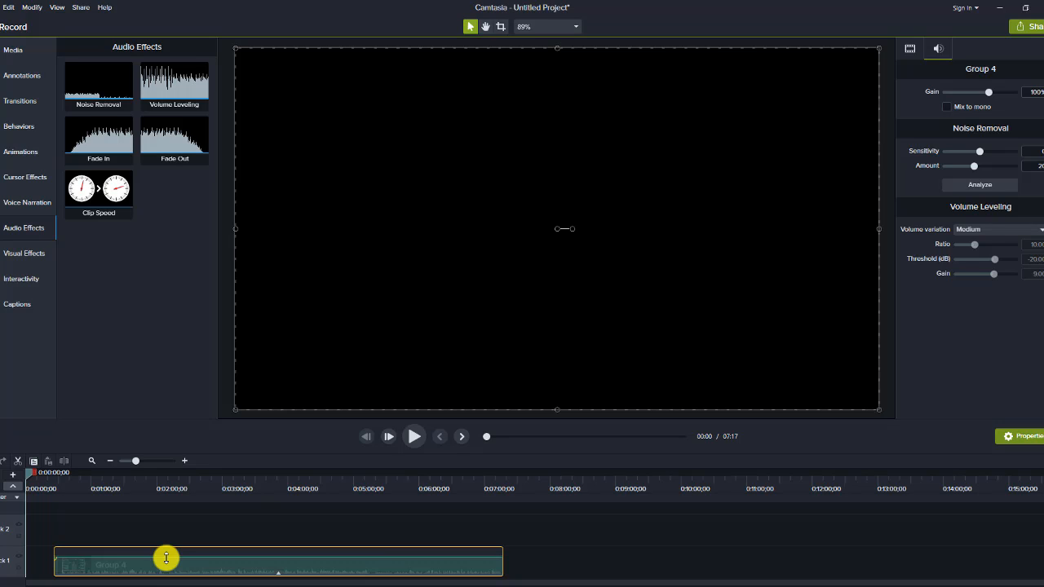
{"action": "left_click_drag", "start_coordinate": [165, 559], "coordinate": [167, 567]}
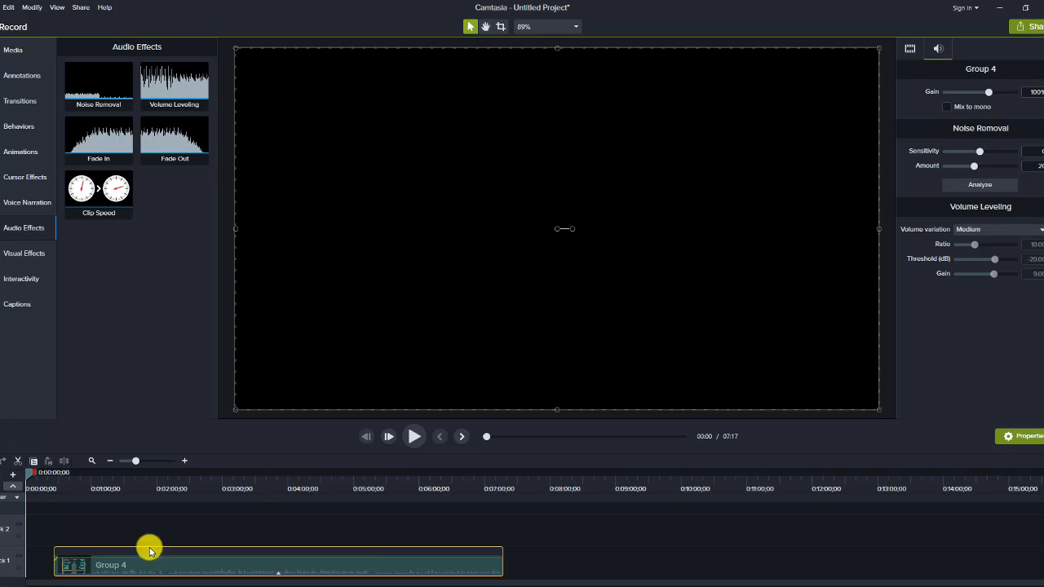
- Apply the Color Adjustment visual effect to the Group 4 clip and show the frame at 0:00:44;14
{"action": "left_click", "coordinate": [32, 261]}
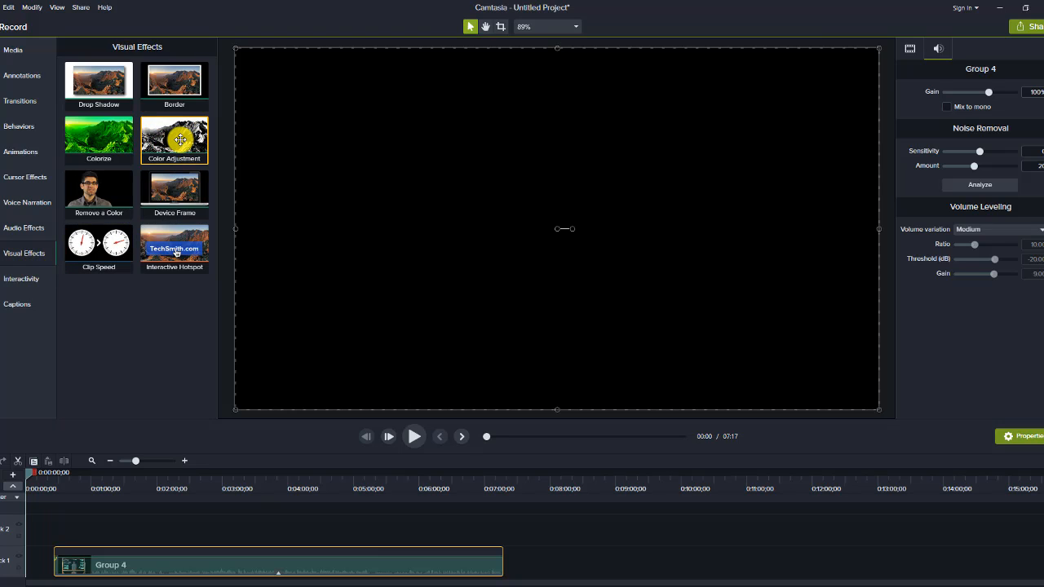
{"action": "left_click_drag", "start_coordinate": [180, 140], "coordinate": [197, 566]}
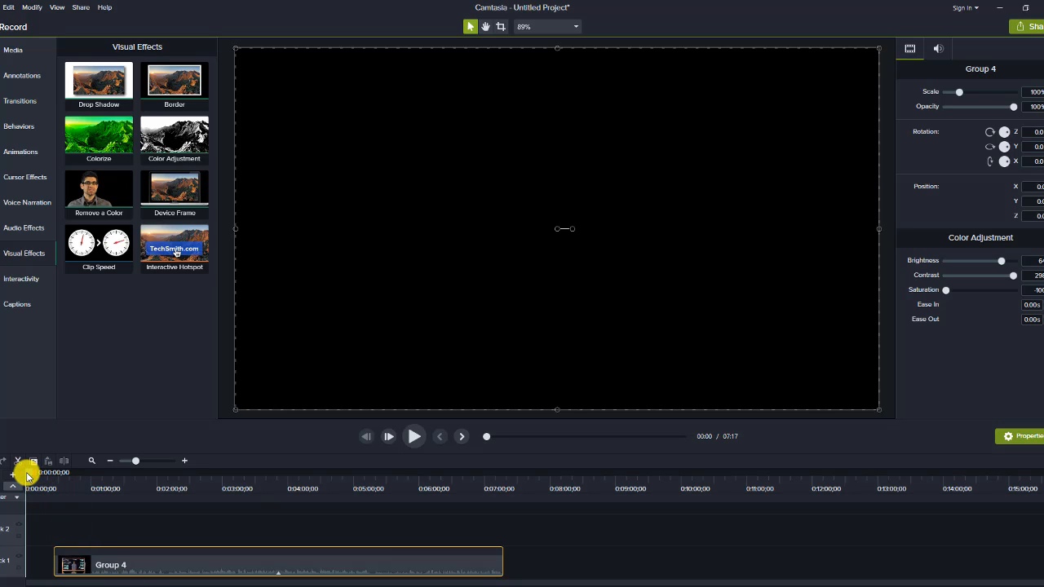
{"action": "left_click_drag", "start_coordinate": [28, 475], "coordinate": [75, 483]}
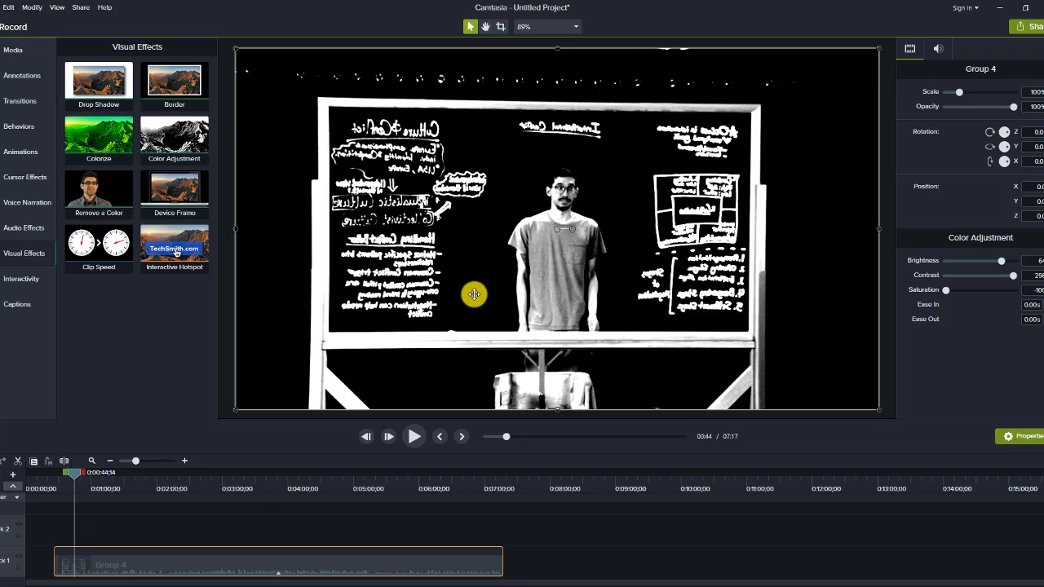
- Set the clip's Y rotation to 180 so the mirrored board writing reads correctly
{"action": "left_click", "coordinate": [1034, 147]}
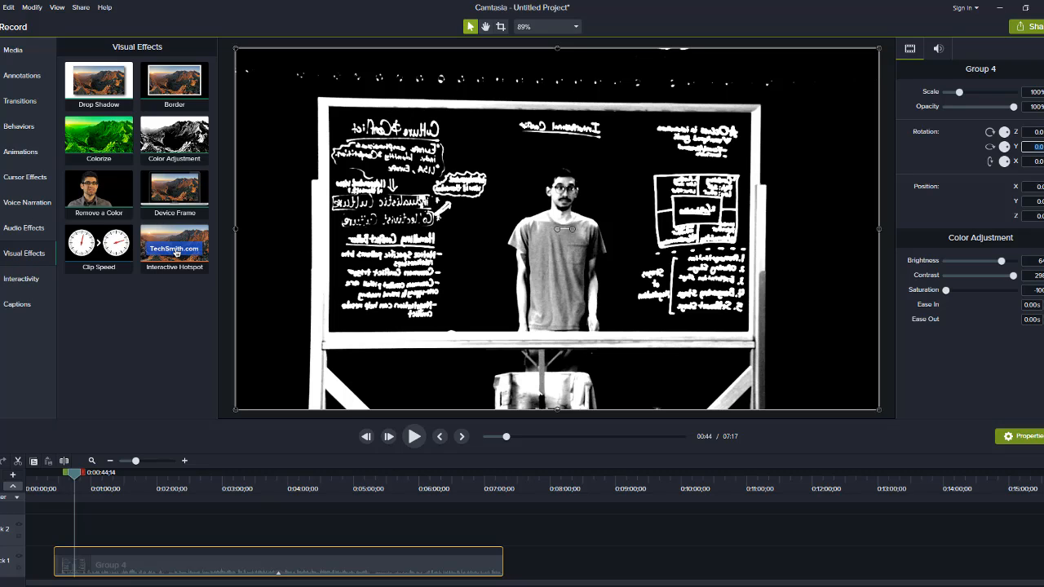
{"action": "type", "text": "180"}
{"action": "key", "text": "Return"}
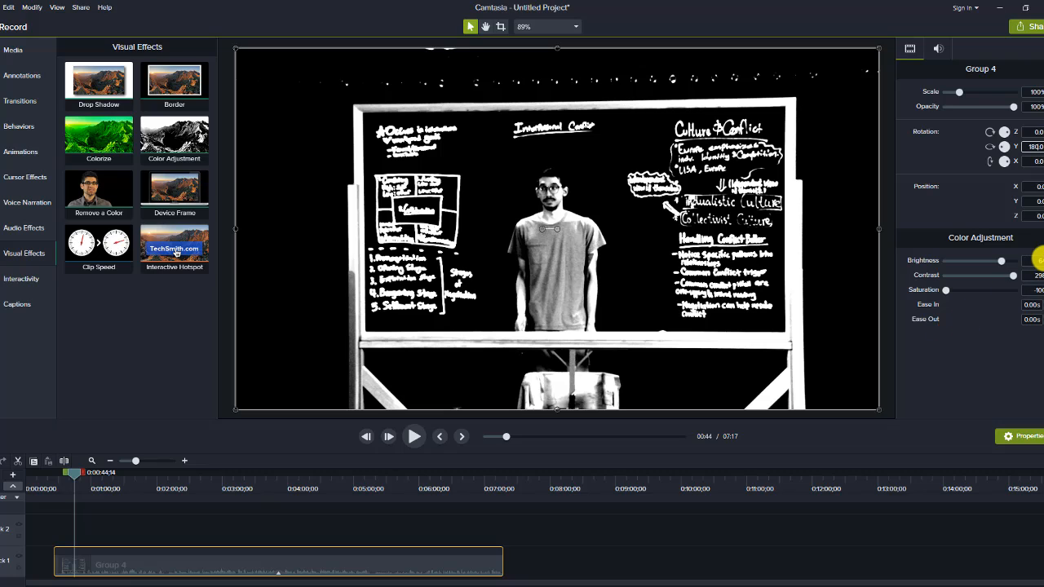
- Set the Color Adjustment brightness to 10 and contrast to 60, and raise the saturation to bring back the clip's color
{"action": "left_click", "coordinate": [1036, 260]}
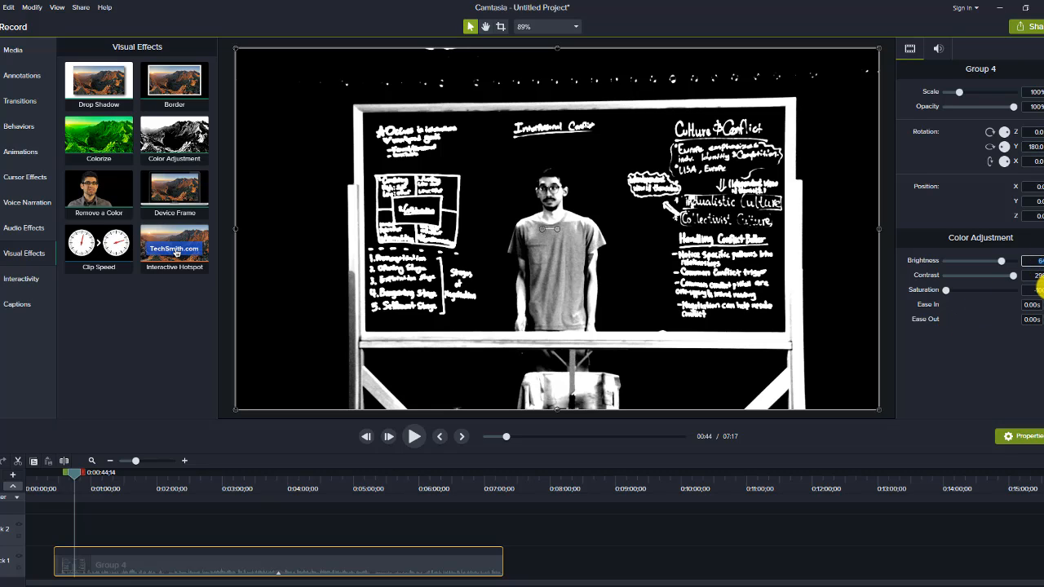
{"action": "key", "text": "BackSpace"}
{"action": "type", "text": "10"}
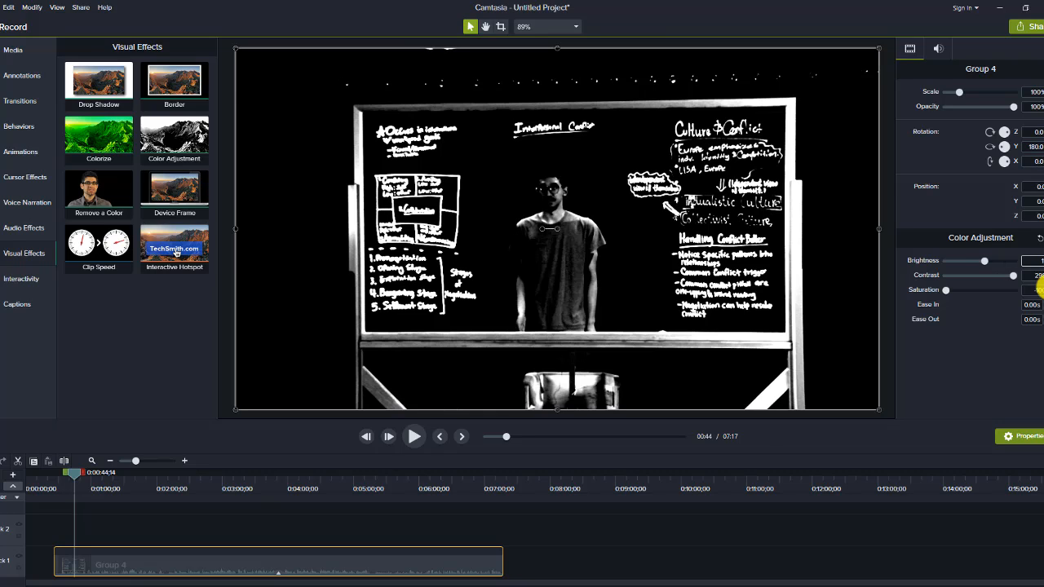
{"action": "left_click", "coordinate": [1034, 275]}
{"action": "key", "text": "Return"}
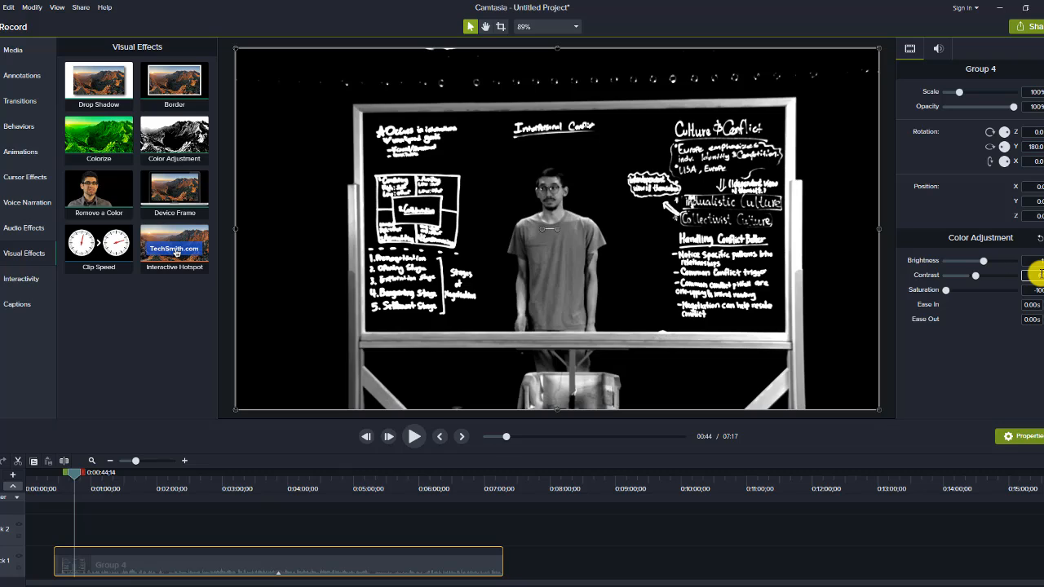
{"action": "left_click", "coordinate": [1034, 290]}
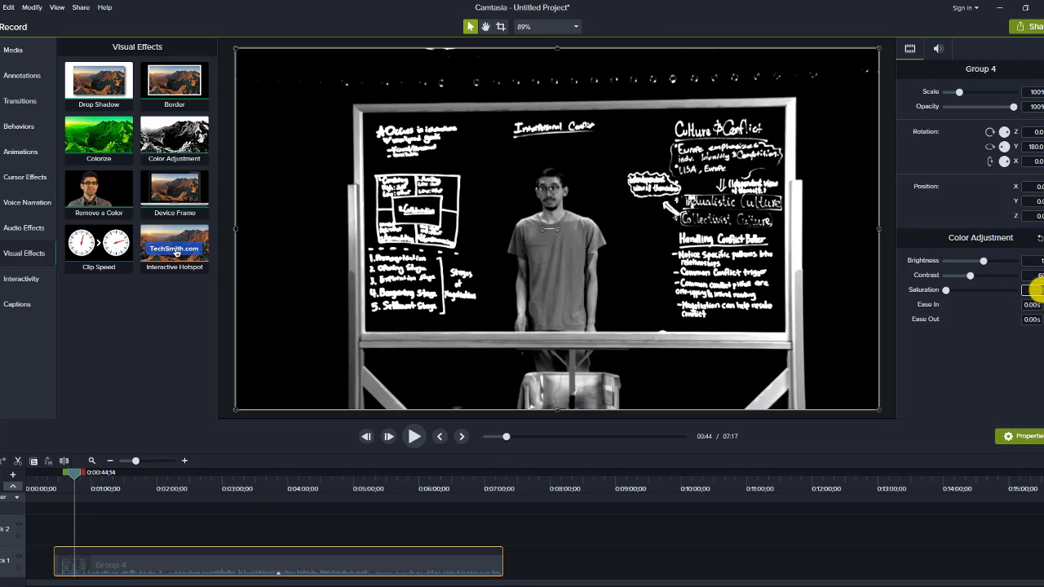
{"action": "key", "text": "Return"}
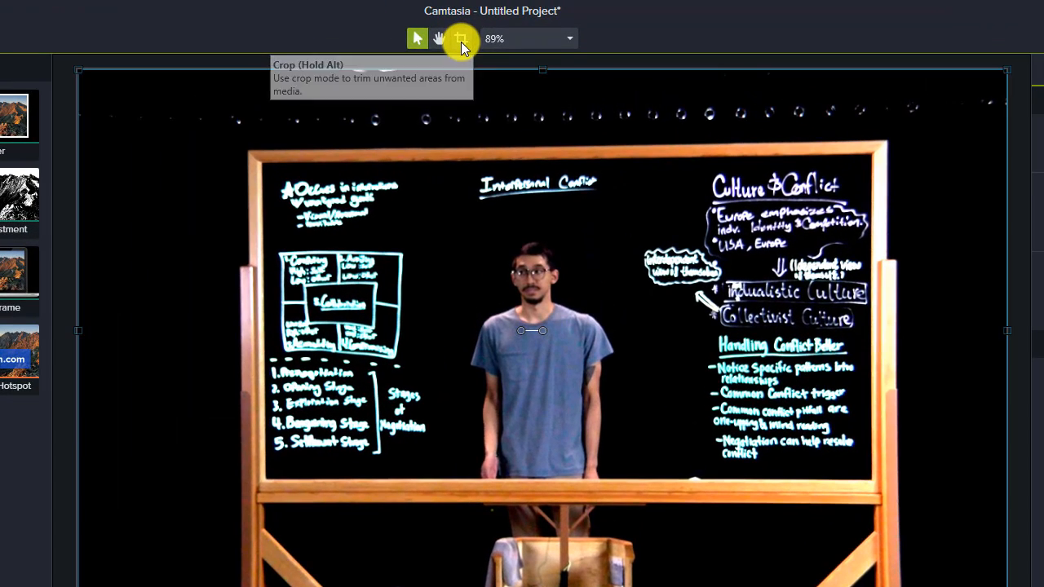
- Crop the clip on all four sides to cut away the wooden board frame around the writing and the speaker
{"action": "left_click", "coordinate": [500, 30]}
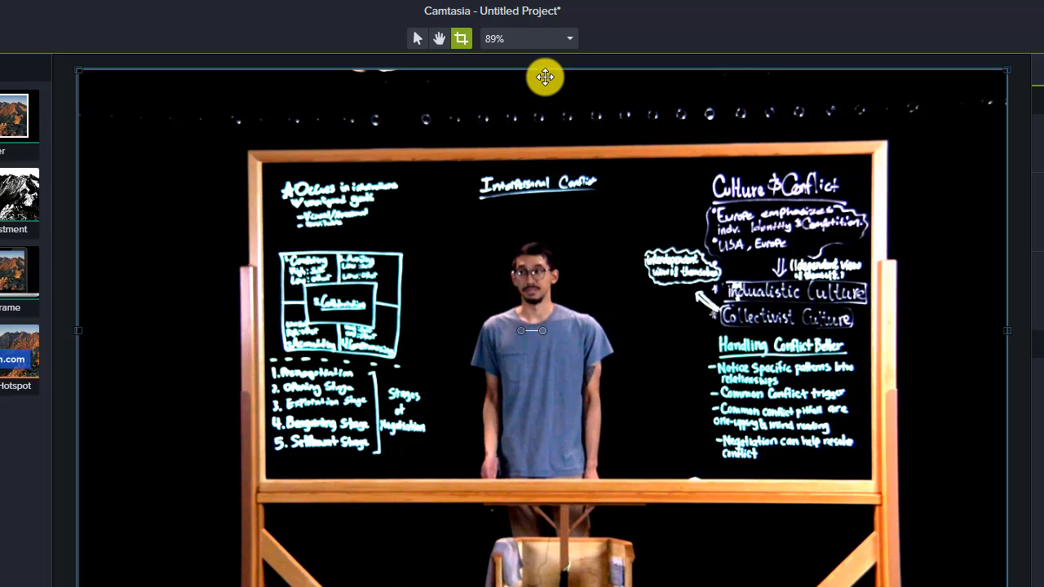
{"action": "left_click_drag", "start_coordinate": [541, 67], "coordinate": [555, 164]}
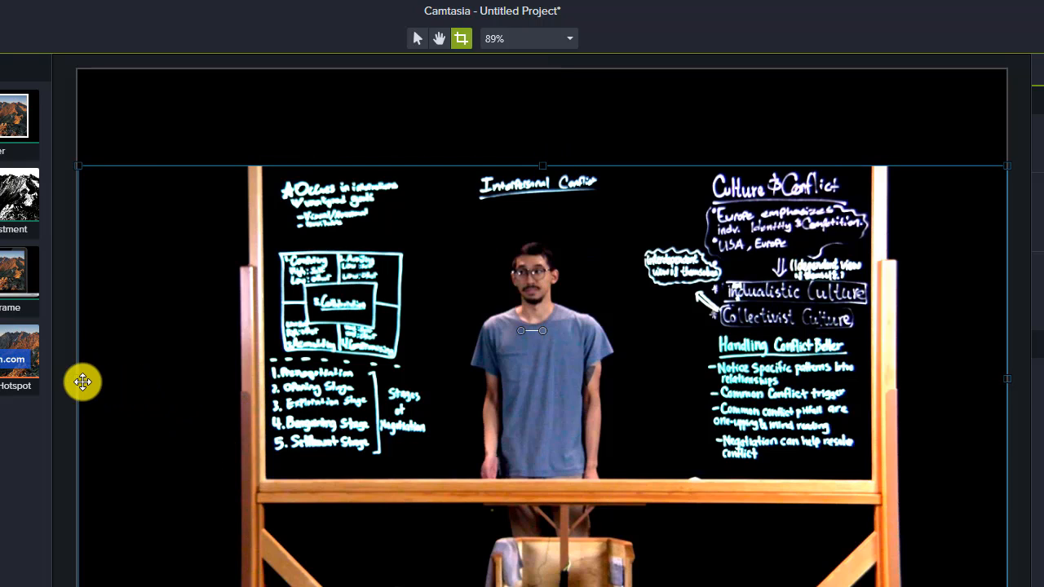
{"action": "left_click_drag", "start_coordinate": [79, 381], "coordinate": [270, 415]}
{"action": "left_click_drag", "start_coordinate": [638, 577], "coordinate": [700, 474]}
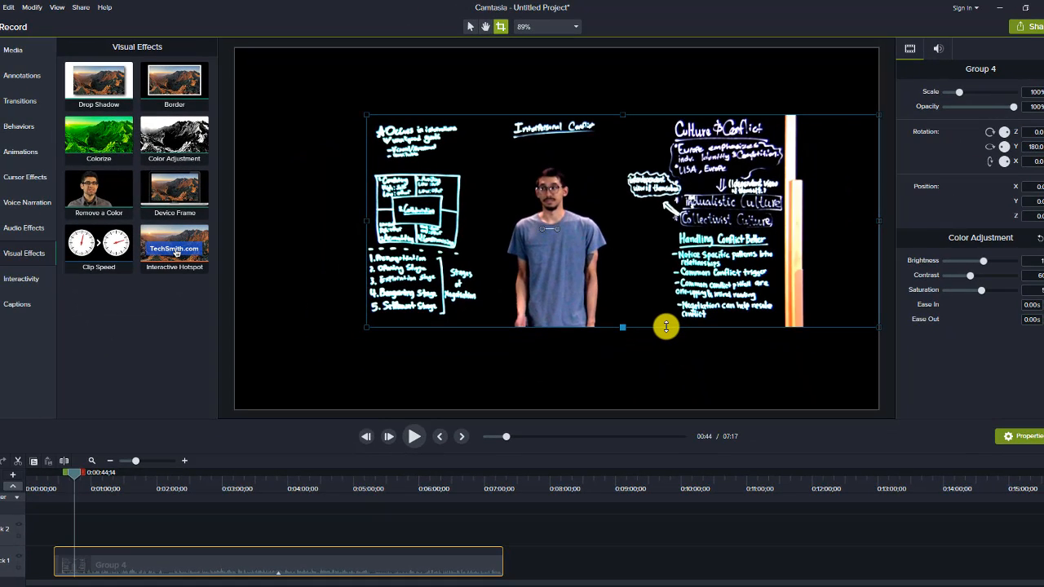
{"action": "left_click_drag", "start_coordinate": [667, 327], "coordinate": [666, 327]}
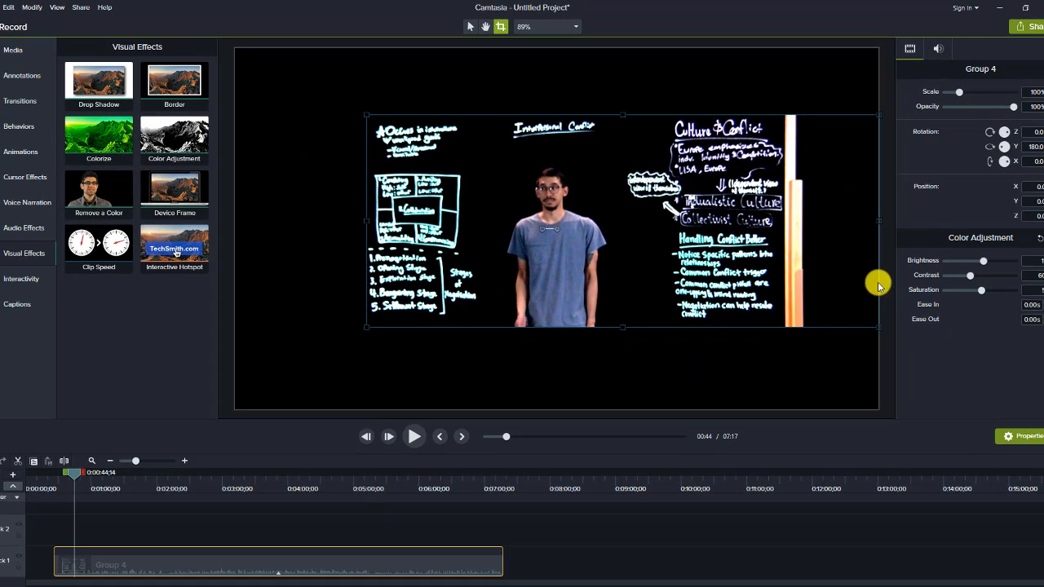
{"action": "left_click_drag", "start_coordinate": [879, 226], "coordinate": [784, 237]}
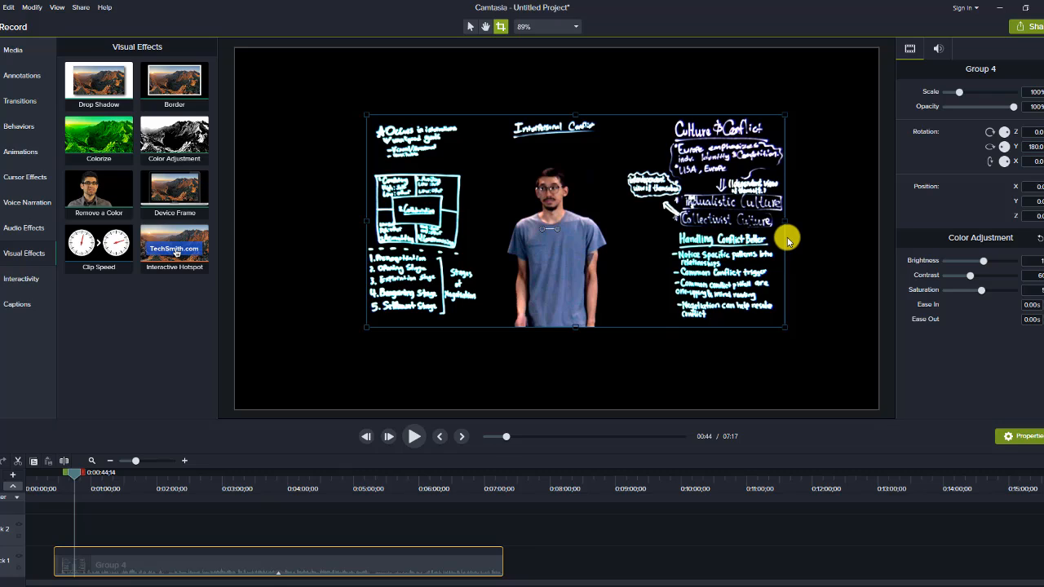
{"action": "left_click", "coordinate": [822, 244]}
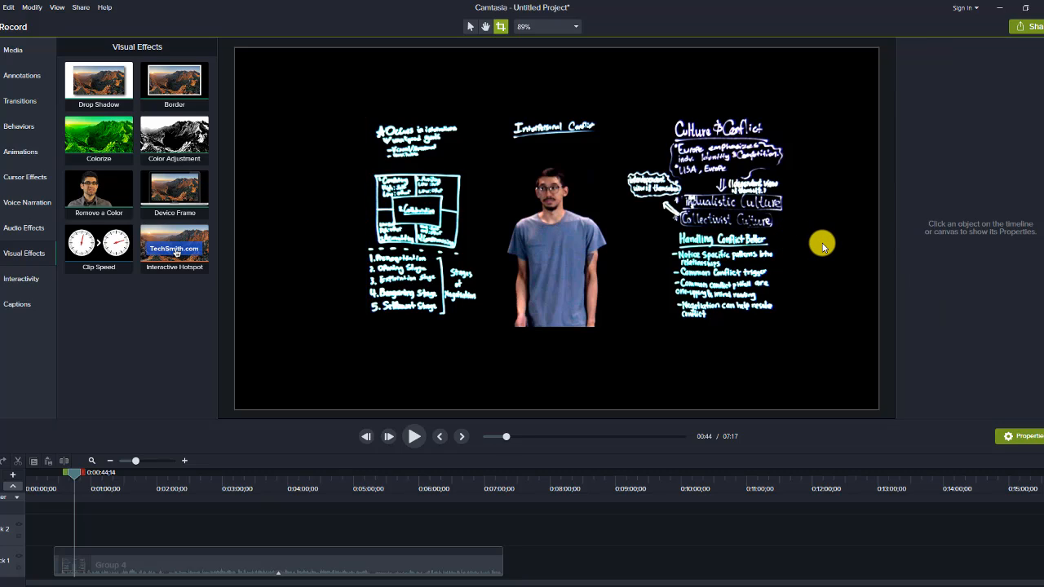
- Select the cropped clip on the canvas and show the available transitions
{"action": "left_click", "coordinate": [597, 285]}
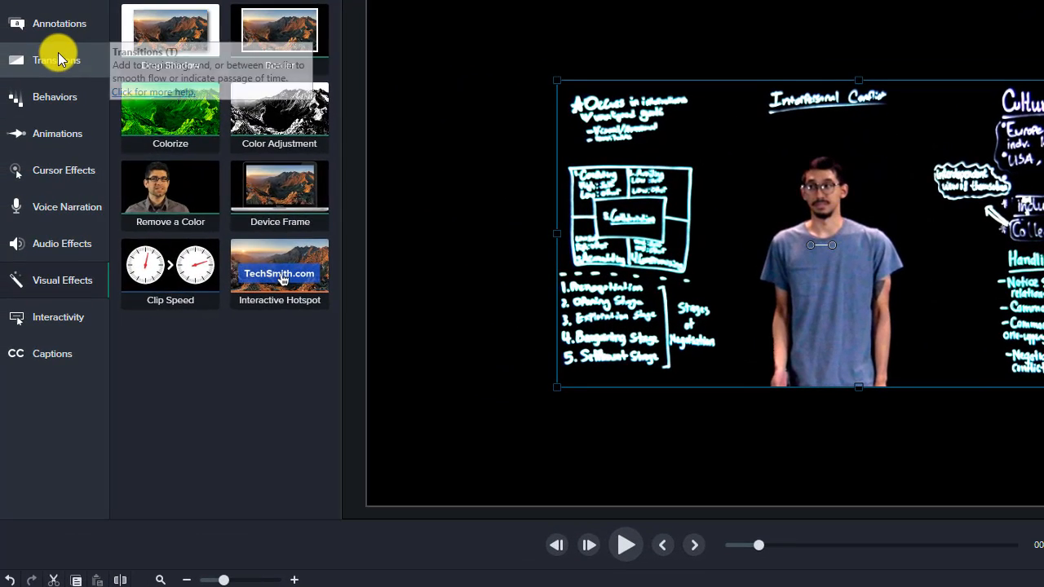
{"action": "left_click", "coordinate": [58, 59]}
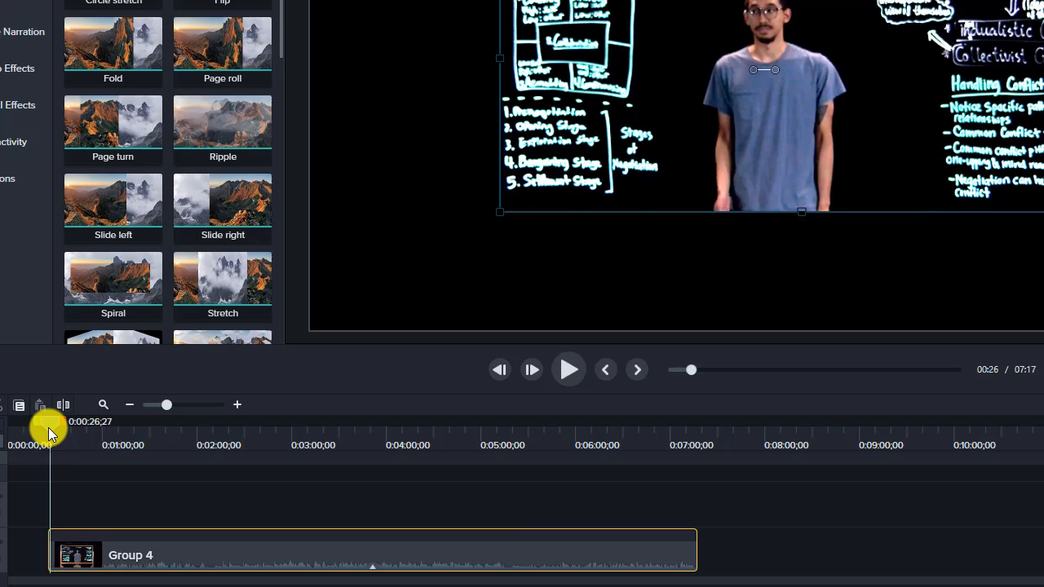
- Play the Group 4 clip from 0:00:27;28 up to about 0:00:35 and magnify the timeline around the clip's beginning
{"action": "left_click_drag", "start_coordinate": [48, 427], "coordinate": [55, 423]}
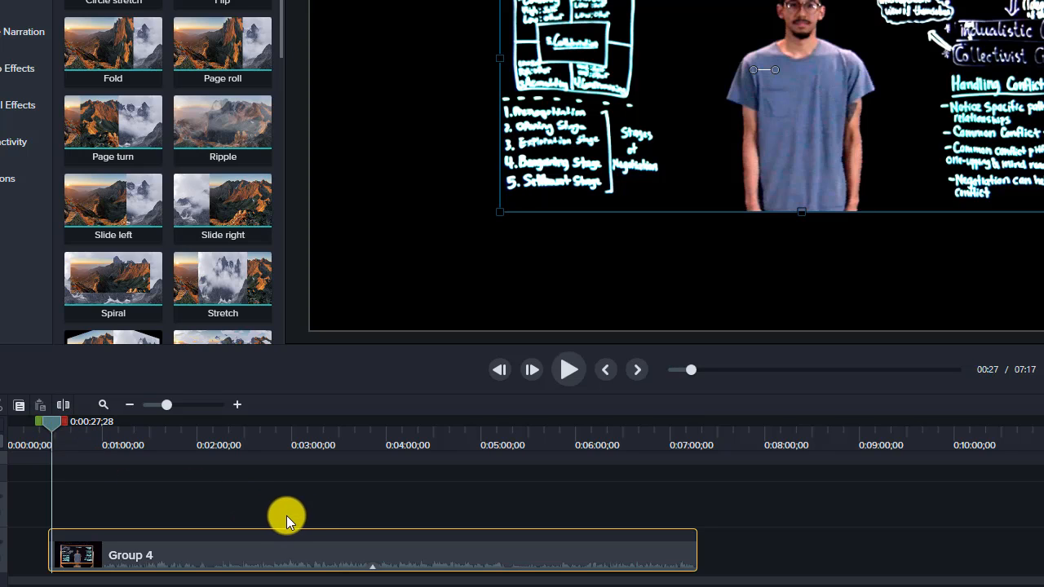
{"action": "left_click", "coordinate": [577, 375]}
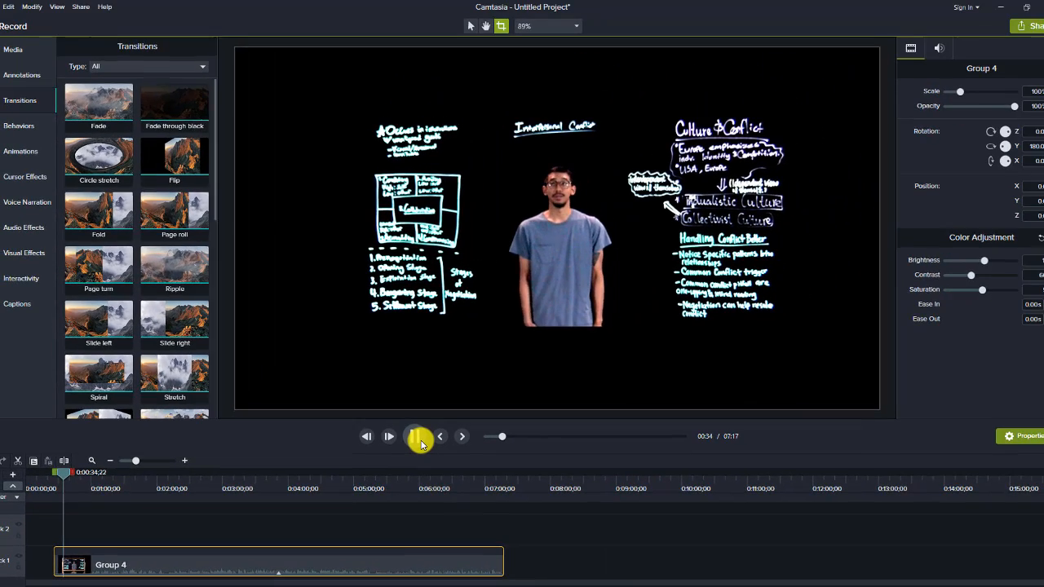
{"action": "left_click", "coordinate": [577, 375]}
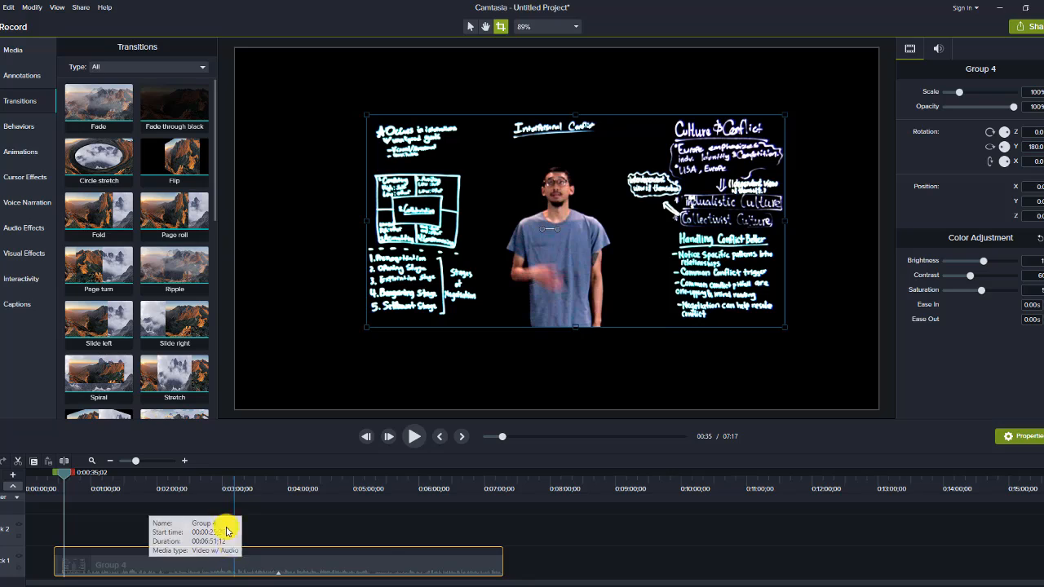
{"action": "left_click", "coordinate": [185, 461]}
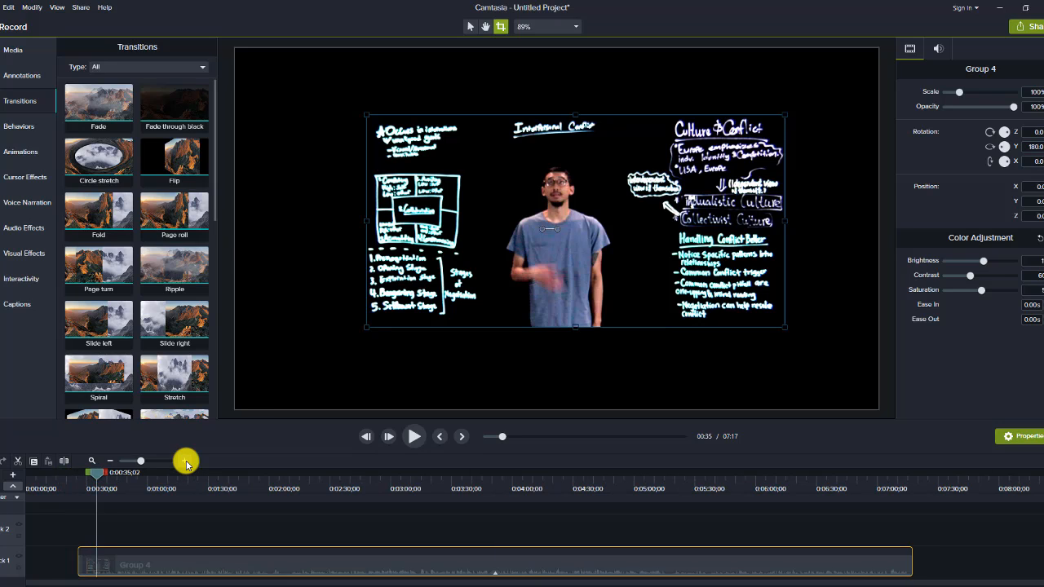
- Split the selected Group 4 clip on Track 1 at 0:00:32;24
{"action": "left_click", "coordinate": [185, 462]}
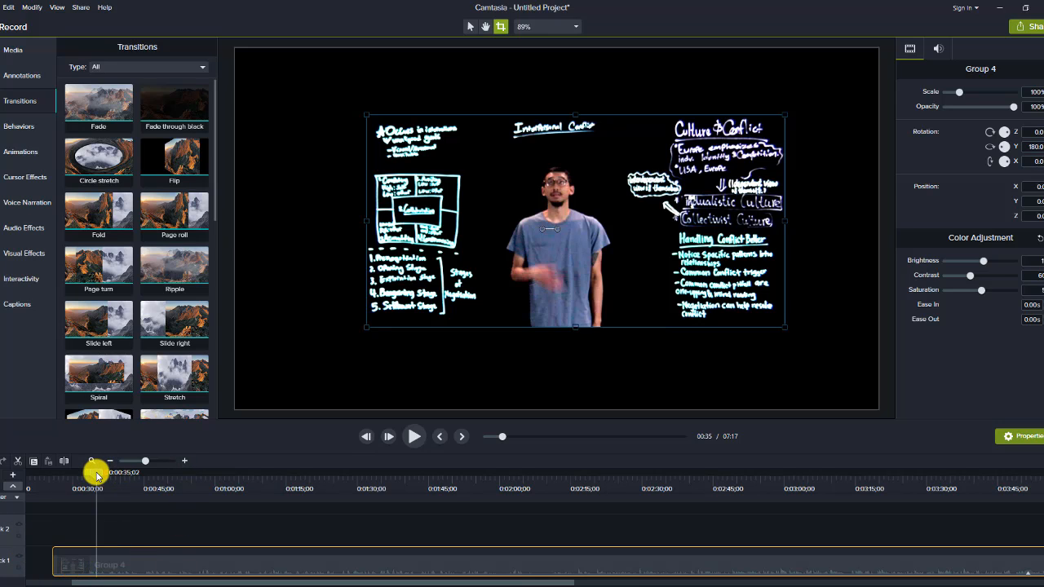
{"action": "left_click_drag", "start_coordinate": [97, 476], "coordinate": [79, 472]}
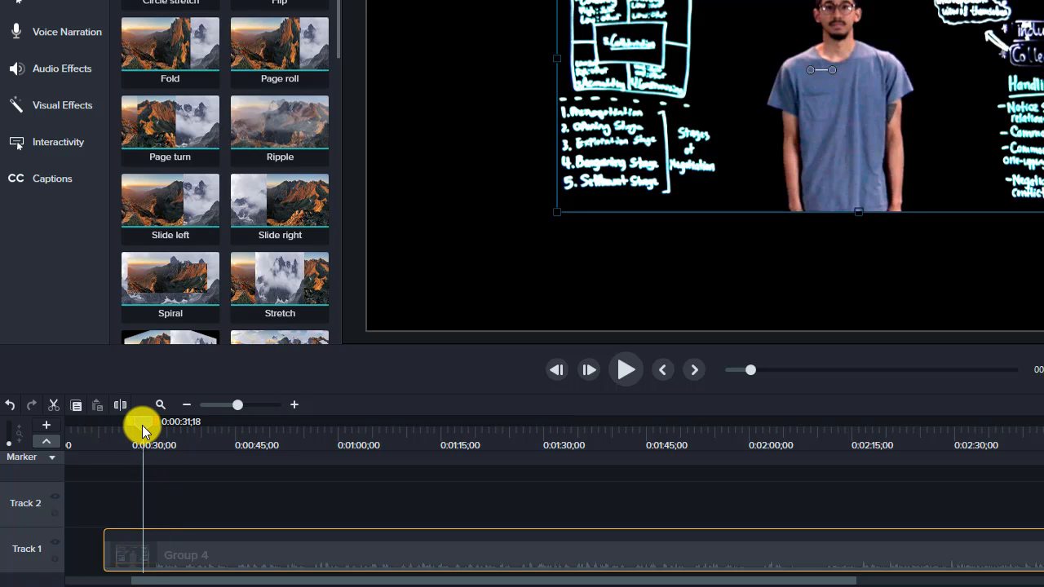
{"action": "left_click_drag", "start_coordinate": [143, 430], "coordinate": [151, 427]}
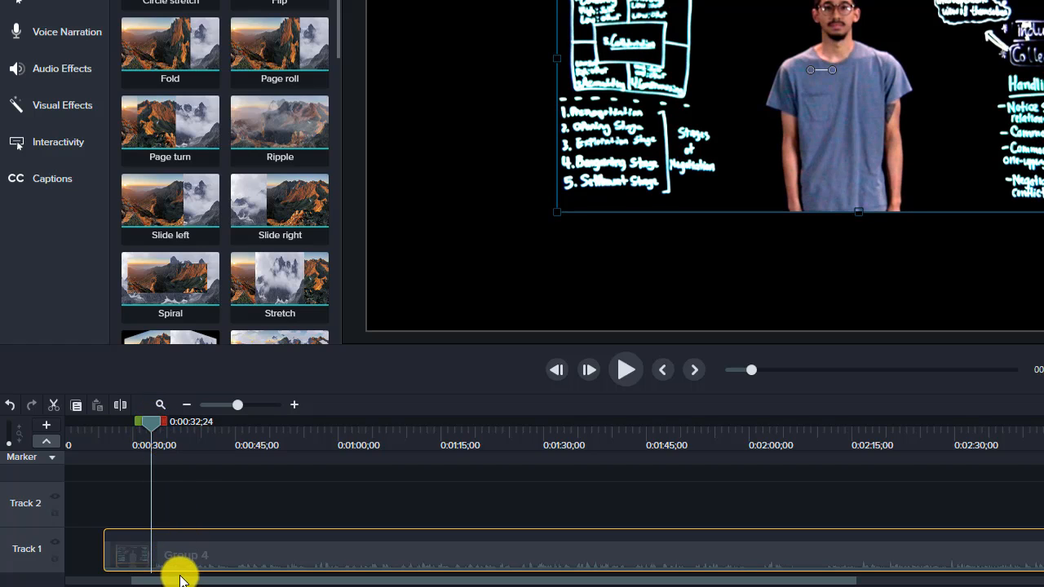
{"action": "right_click", "coordinate": [155, 430]}
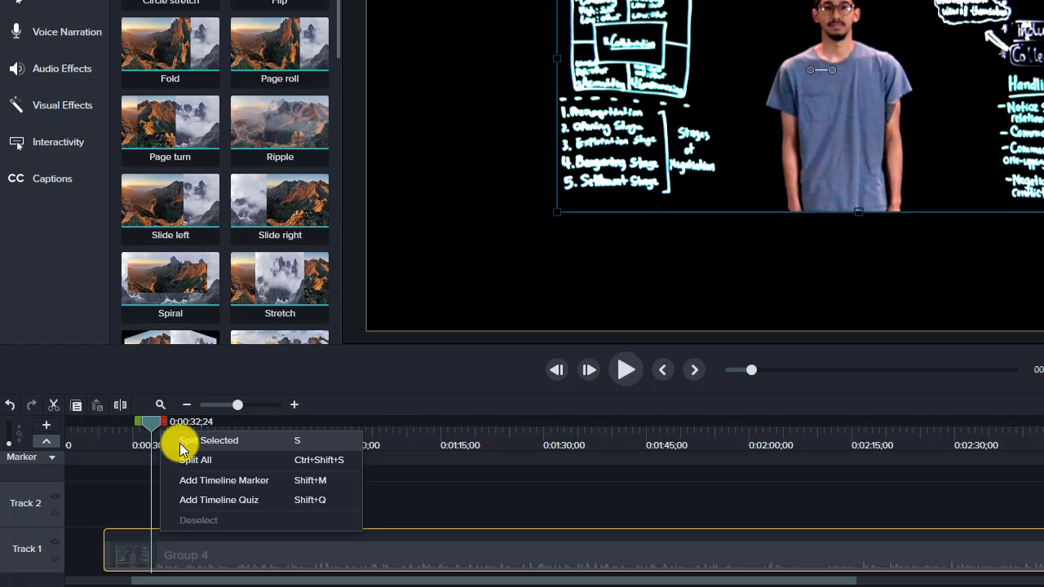
{"action": "left_click", "coordinate": [180, 441]}
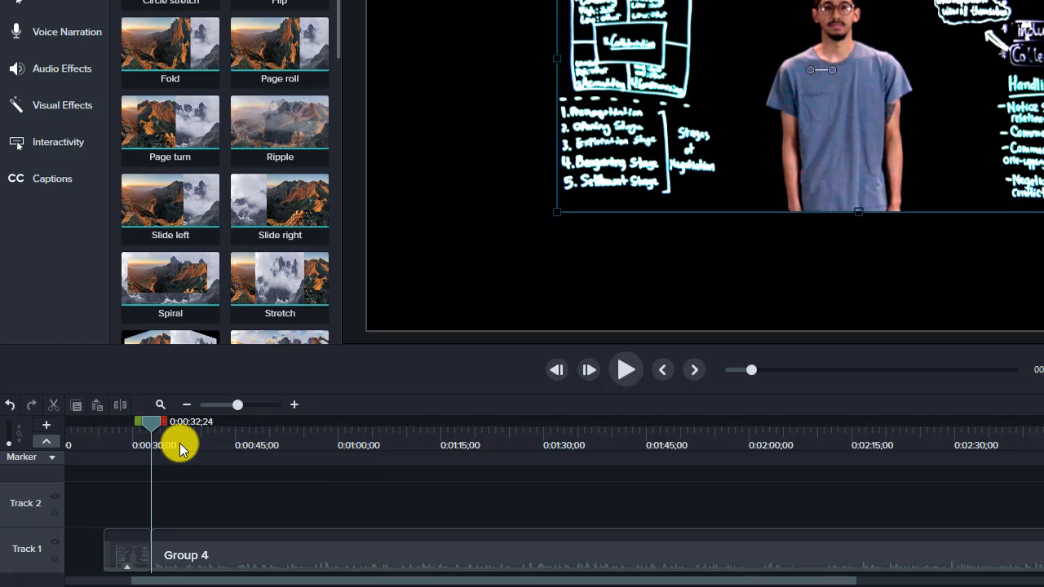
- Delete the short opening piece of Group 4 before the split, leaving the long remainder in place
{"action": "left_click", "coordinate": [126, 559]}
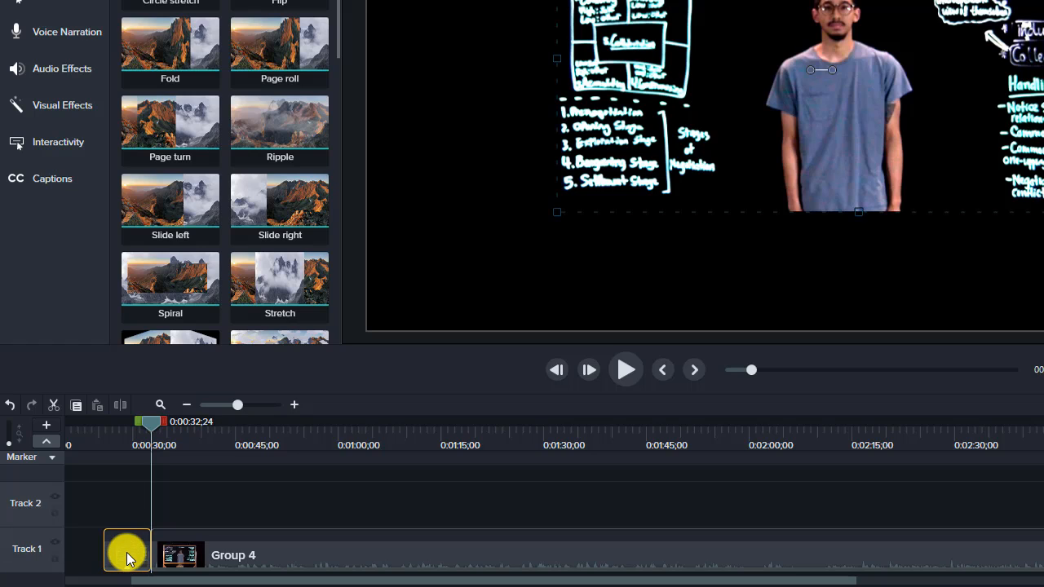
{"action": "left_click", "coordinate": [292, 565]}
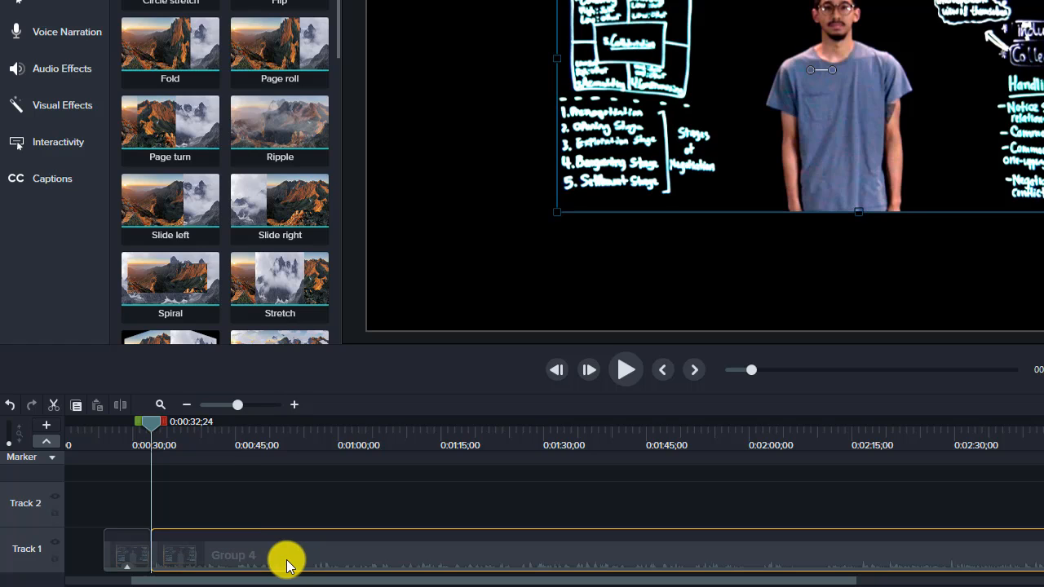
{"action": "left_click", "coordinate": [133, 554]}
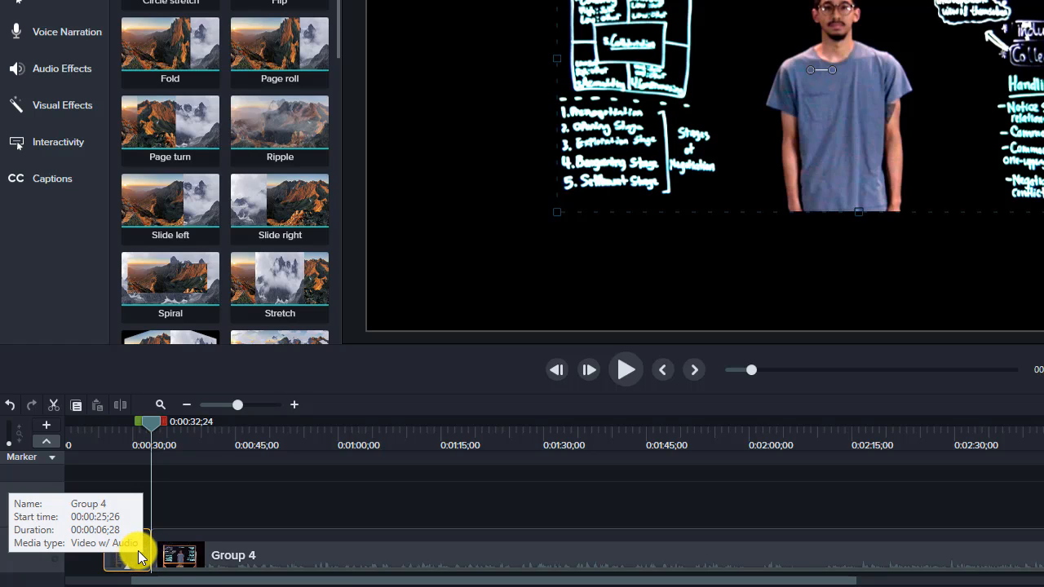
{"action": "left_click", "coordinate": [212, 560]}
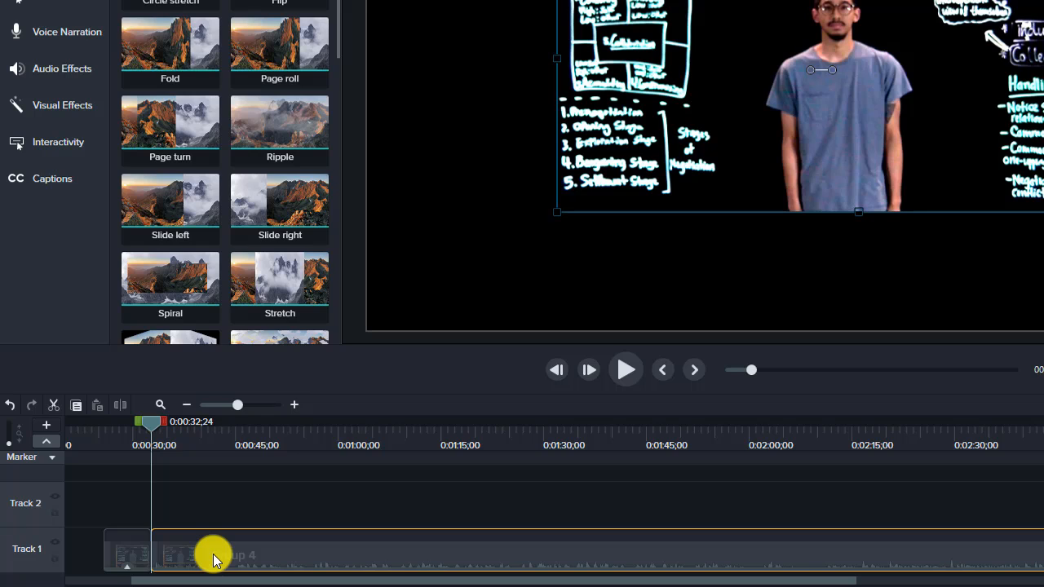
{"action": "left_click", "coordinate": [135, 554]}
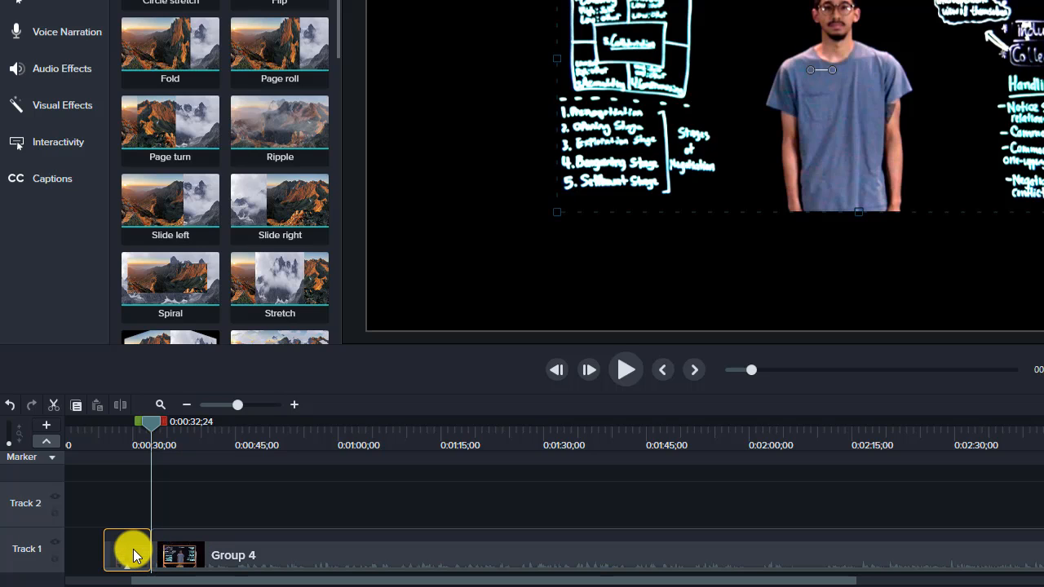
{"action": "right_click", "coordinate": [133, 554]}
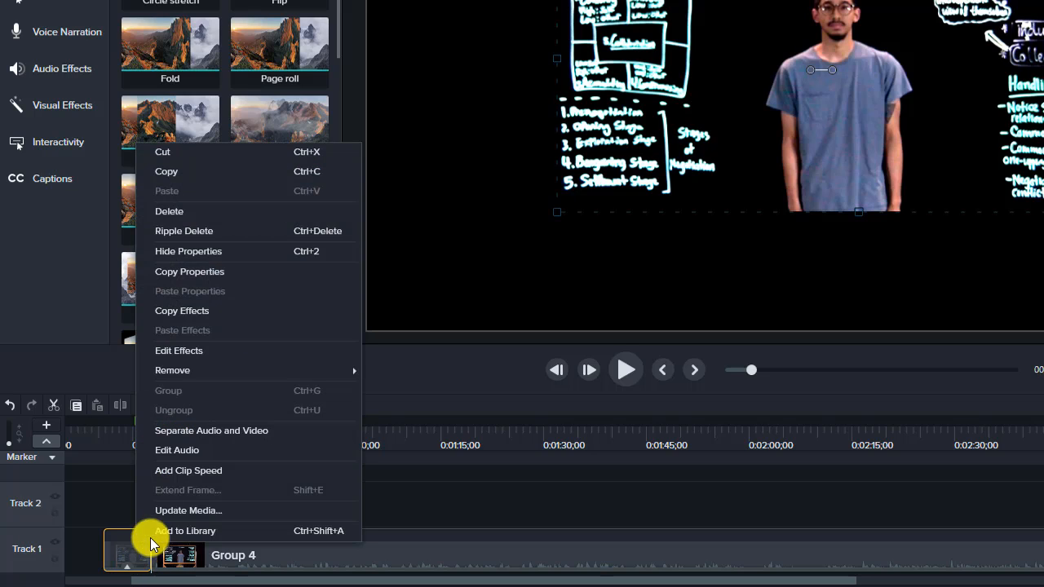
{"action": "left_click", "coordinate": [211, 208]}
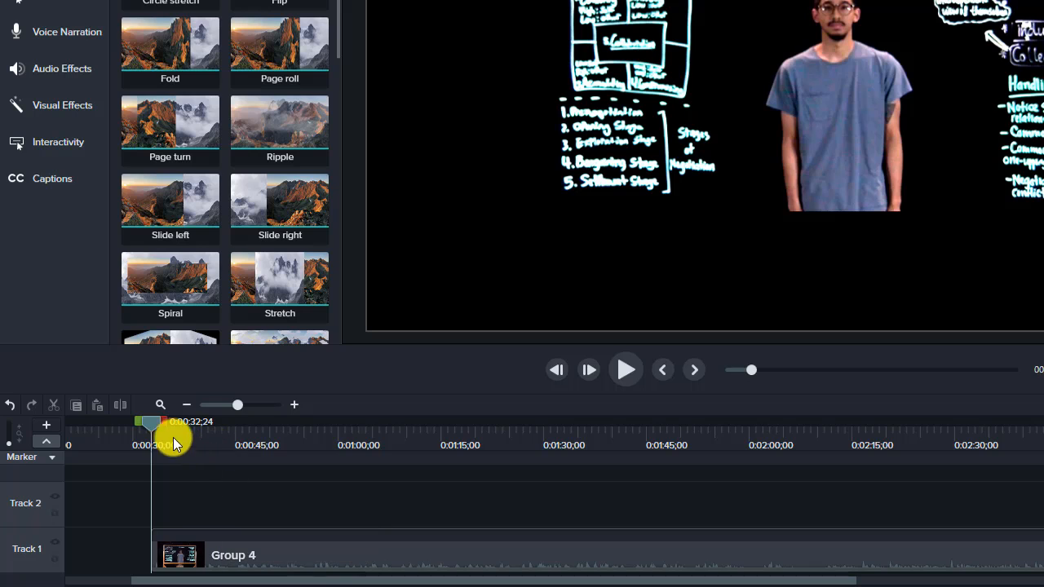
- Move the remaining Group 4 clip earlier on Track 1 so that it starts at about 0:00:04;23
{"action": "left_click_drag", "start_coordinate": [154, 425], "coordinate": [853, 458]}
{"action": "left_click", "coordinate": [909, 565]}
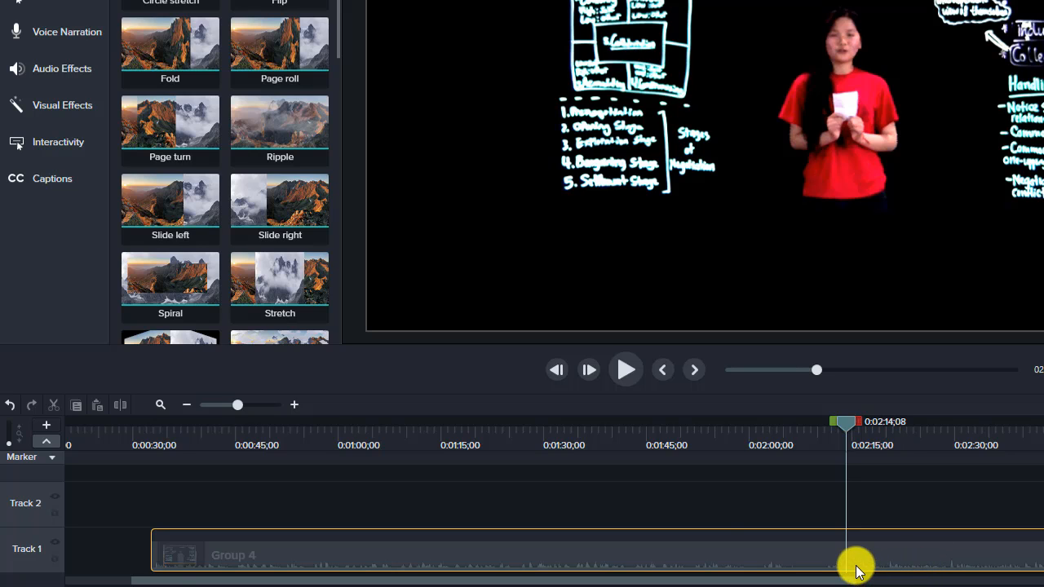
{"action": "left_click_drag", "start_coordinate": [855, 566], "coordinate": [729, 547]}
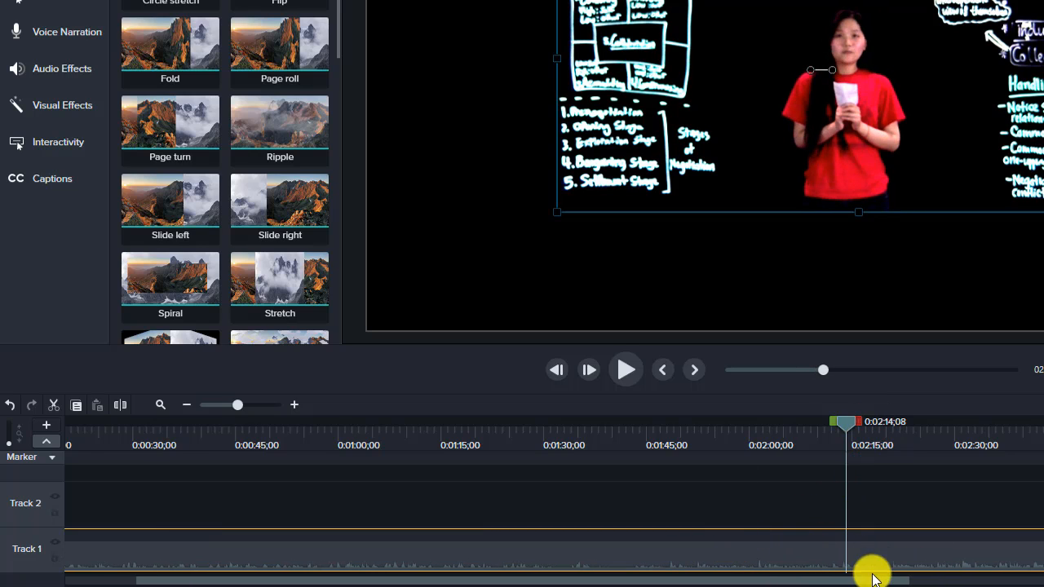
- Scrub through the middle of Group 4 and play a short stretch from 0:04:14;17
{"action": "scroll", "coordinate": [878, 580], "scroll_direction": "right", "scroll_amount": 6}
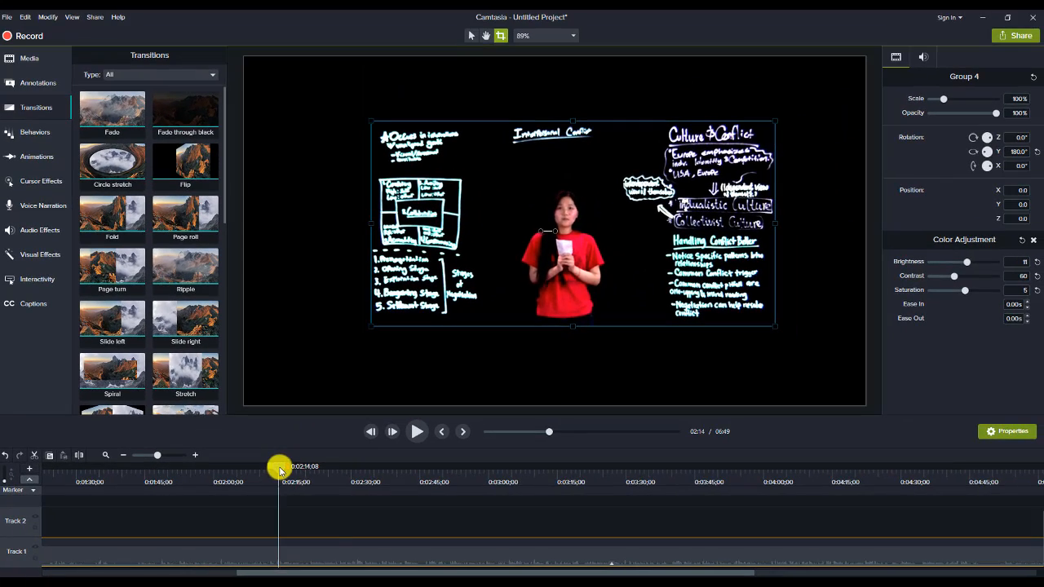
{"action": "left_click_drag", "start_coordinate": [320, 454], "coordinate": [967, 531]}
{"action": "left_click_drag", "start_coordinate": [846, 532], "coordinate": [997, 536]}
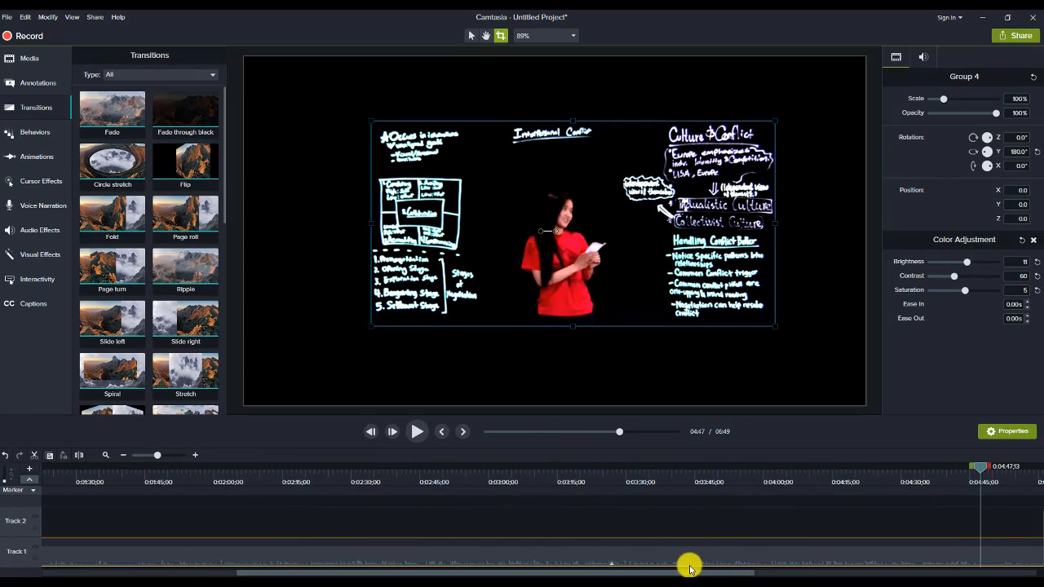
{"action": "left_click_drag", "start_coordinate": [694, 573], "coordinate": [811, 566]}
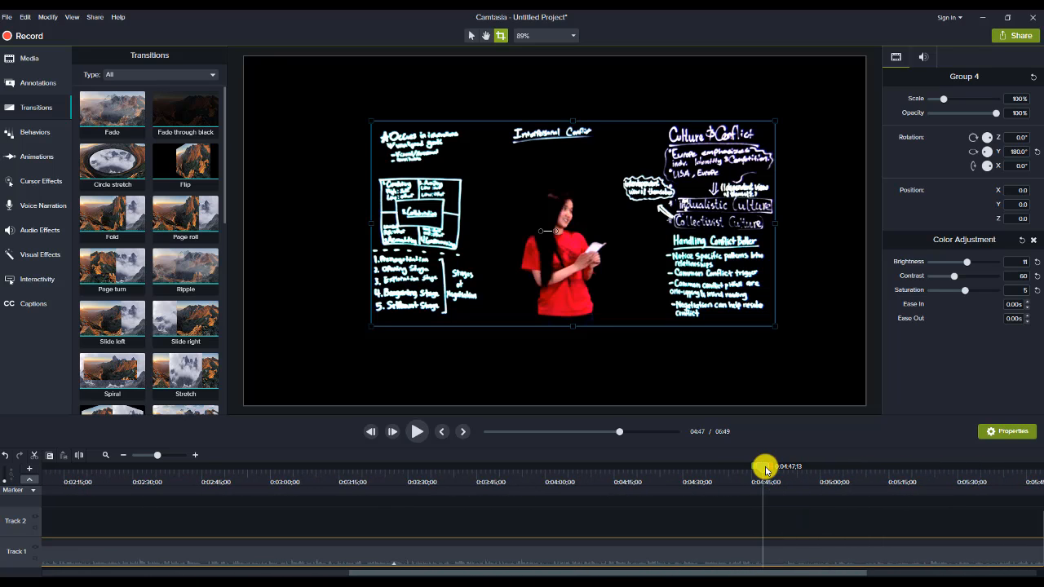
{"action": "left_click_drag", "start_coordinate": [764, 466], "coordinate": [613, 482]}
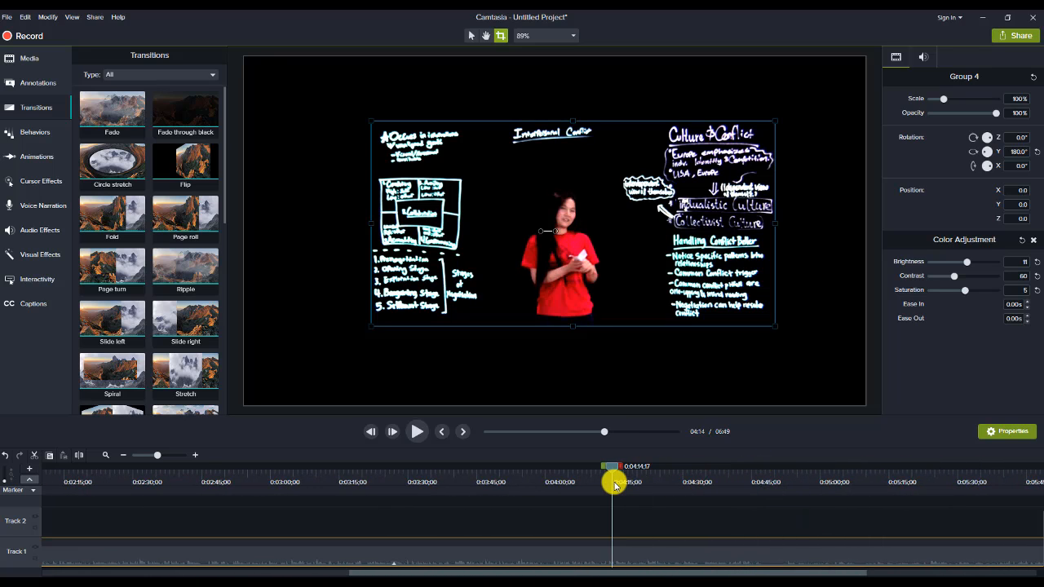
{"action": "left_click", "coordinate": [414, 432]}
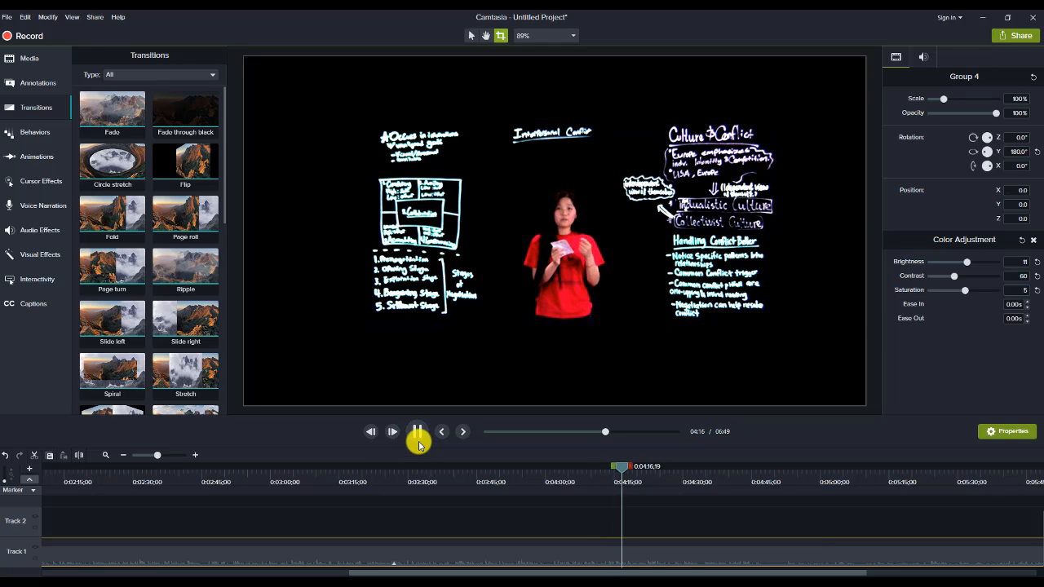
{"action": "left_click", "coordinate": [417, 432]}
- Skip ahead to 0:05:24;16 in Group 4 and play the footage briefly
{"action": "left_click_drag", "start_coordinate": [630, 472], "coordinate": [932, 513]}
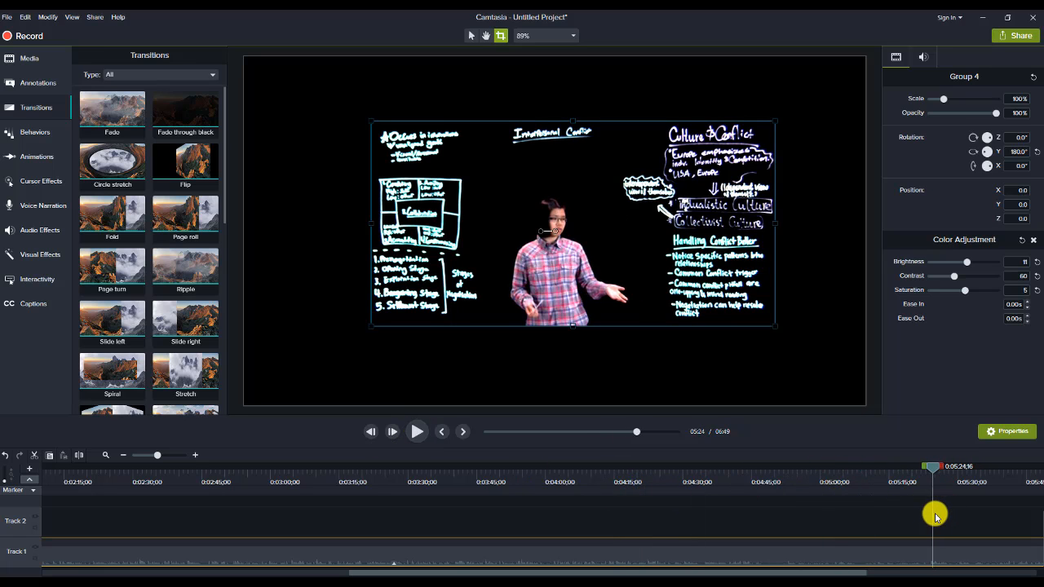
{"action": "left_click_drag", "start_coordinate": [728, 572], "coordinate": [915, 573]}
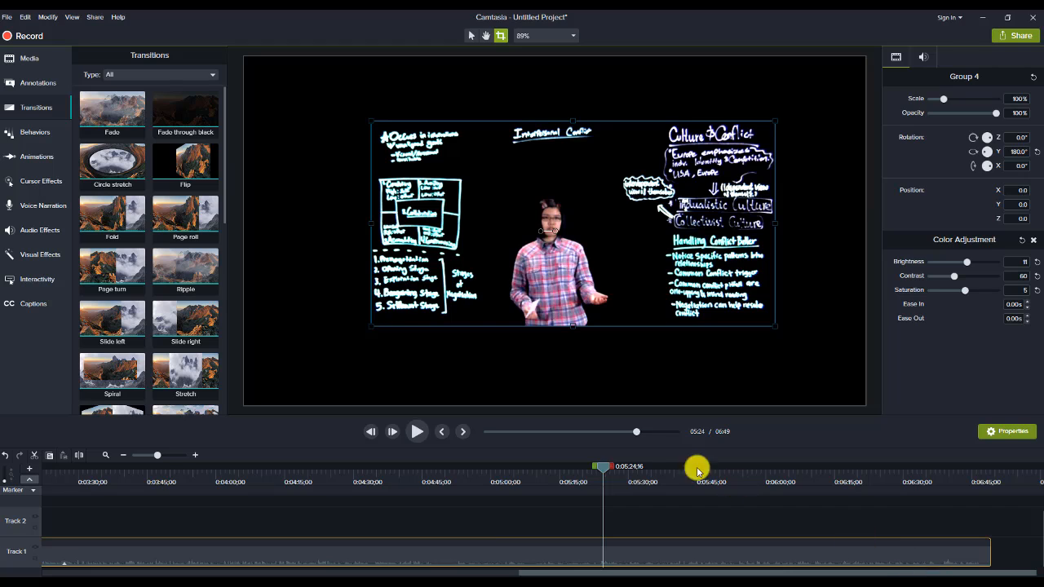
{"action": "left_click", "coordinate": [415, 437]}
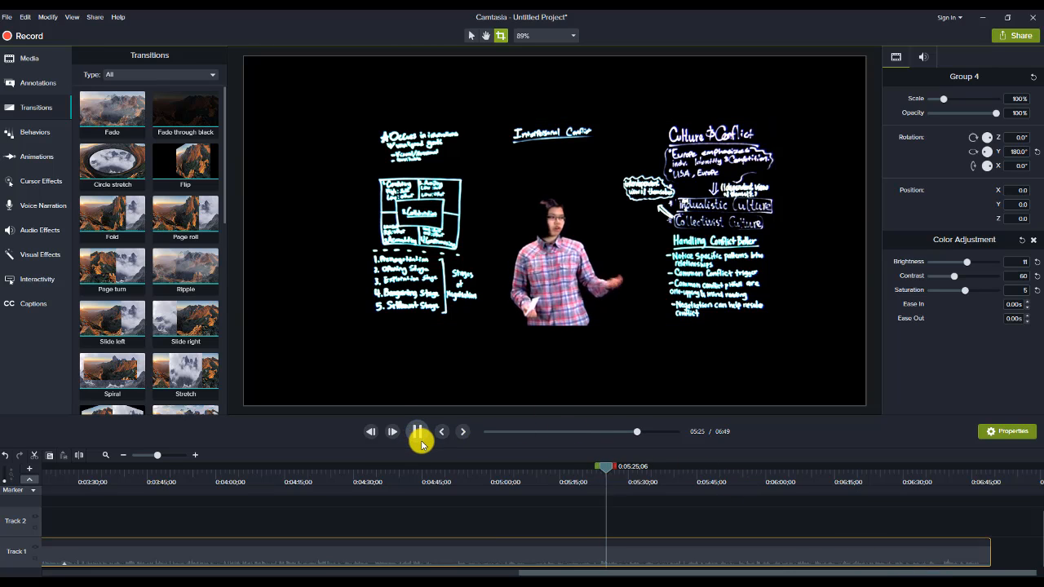
{"action": "left_click", "coordinate": [420, 440]}
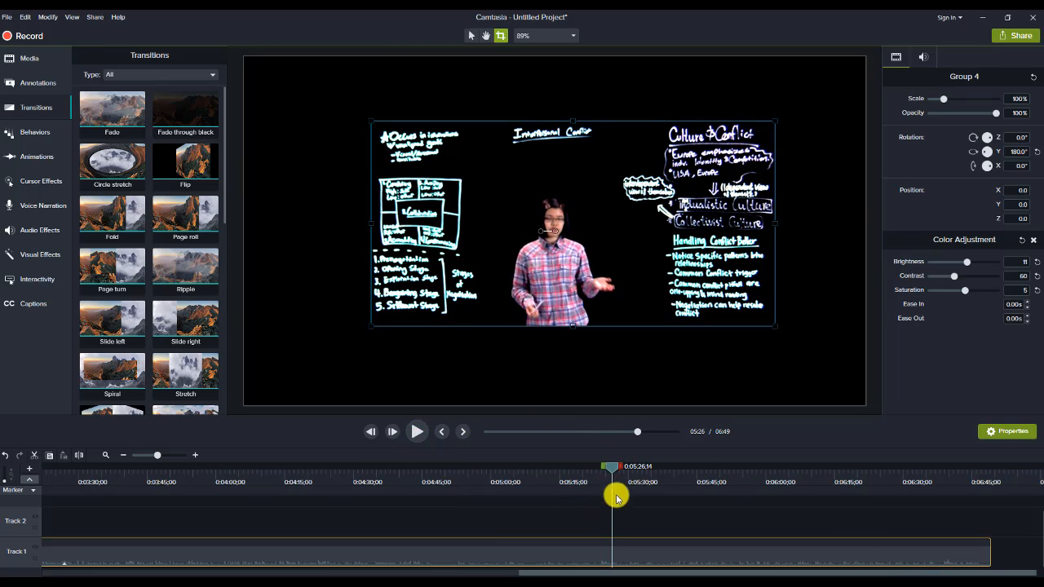
- Review the ending of Group 4 and place the playhead at 0:06:47;06, just before the clip's end
{"action": "left_click_drag", "start_coordinate": [607, 471], "coordinate": [961, 541]}
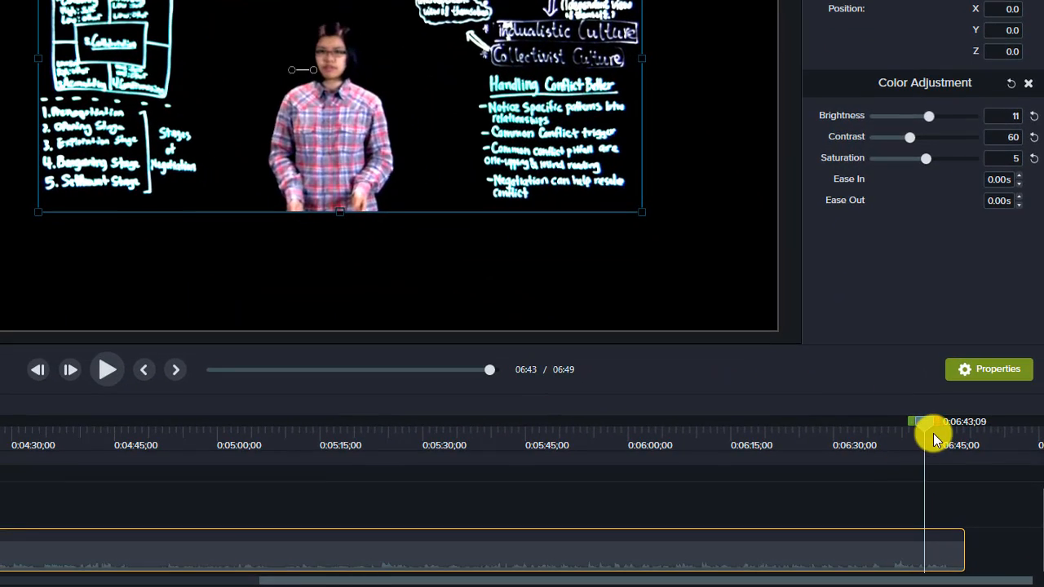
{"action": "left_click_drag", "start_coordinate": [920, 424], "coordinate": [889, 428]}
{"action": "left_click", "coordinate": [109, 376]}
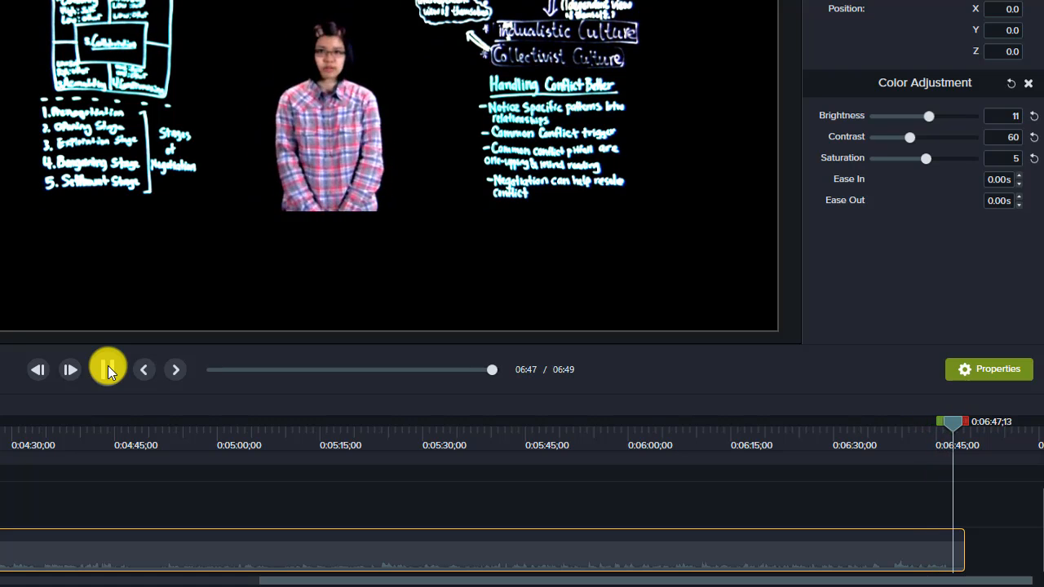
{"action": "left_click", "coordinate": [107, 365]}
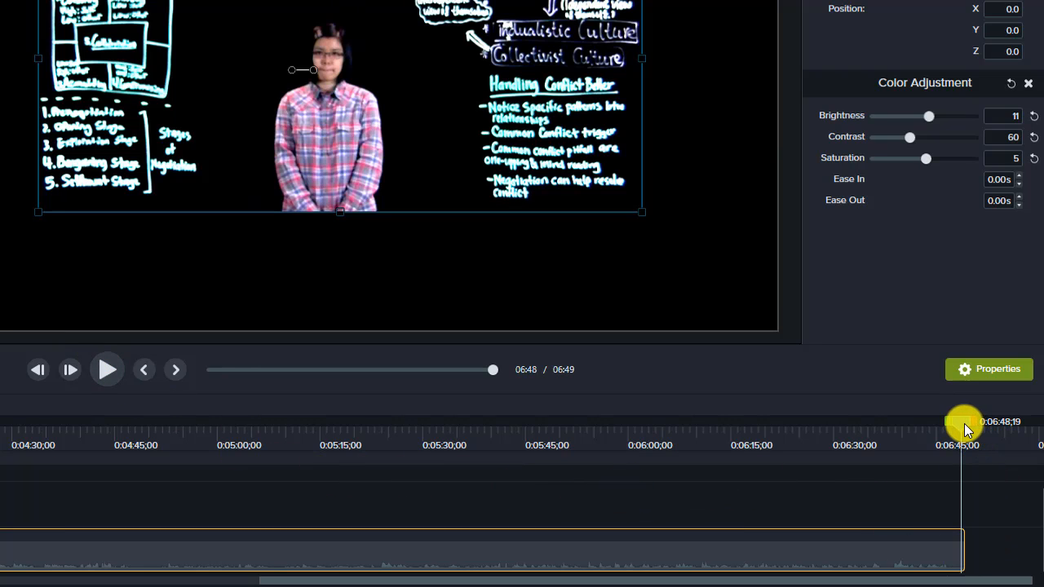
{"action": "left_click_drag", "start_coordinate": [966, 430], "coordinate": [961, 432]}
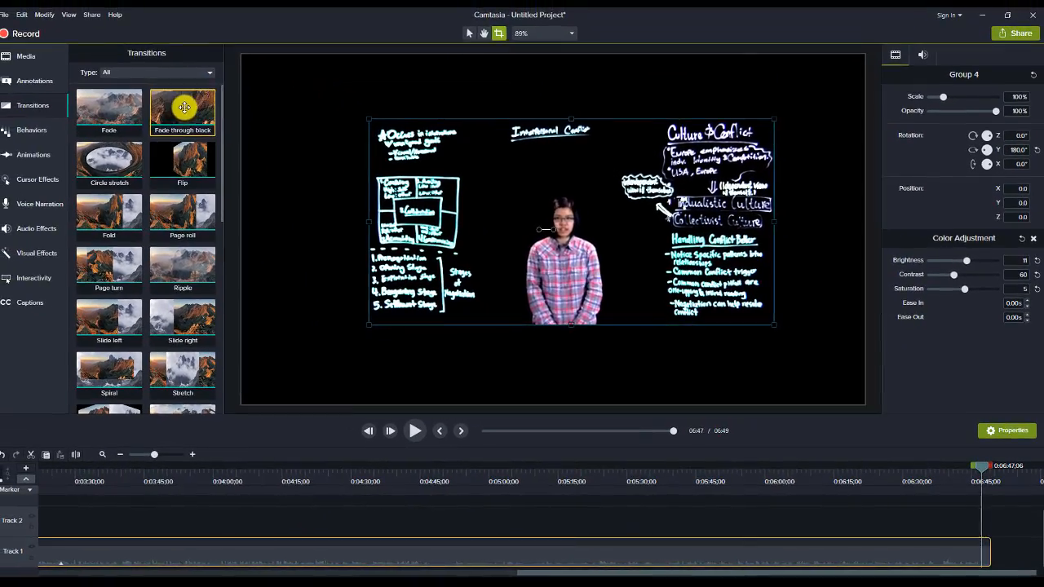
- Apply the Fade through black transition to the end of Group 4, extend it to about 2 seconds and preview the ending
{"action": "mouse_move", "coordinate": [184, 107]}
{"action": "left_mouse_down"}
{"action": "mouse_move", "coordinate": [593, 354]}
{"action": "mouse_move", "coordinate": [937, 520]}
{"action": "mouse_move", "coordinate": [983, 552]}
{"action": "left_mouse_up"}
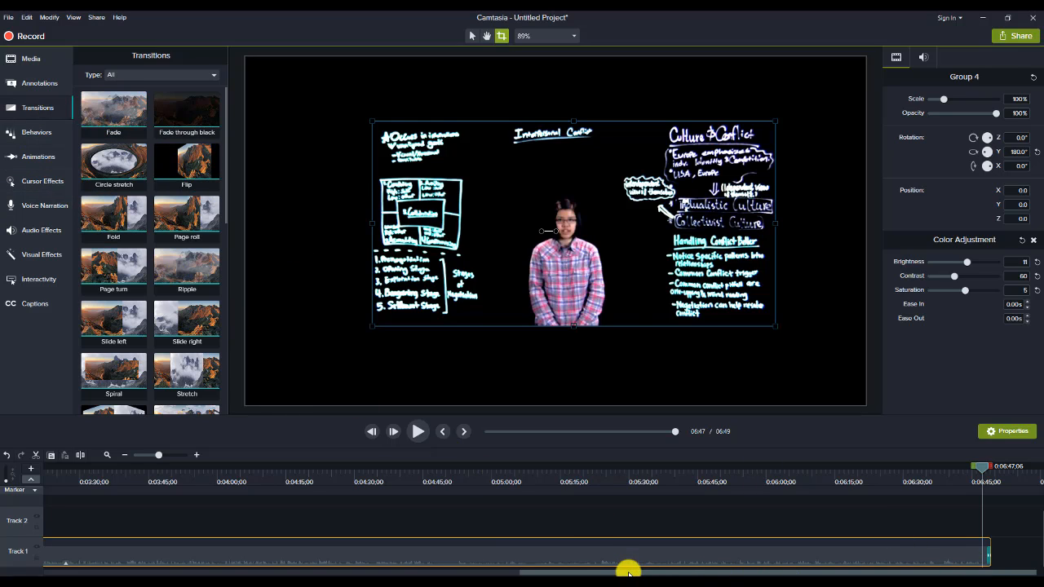
{"action": "left_click", "coordinate": [988, 554]}
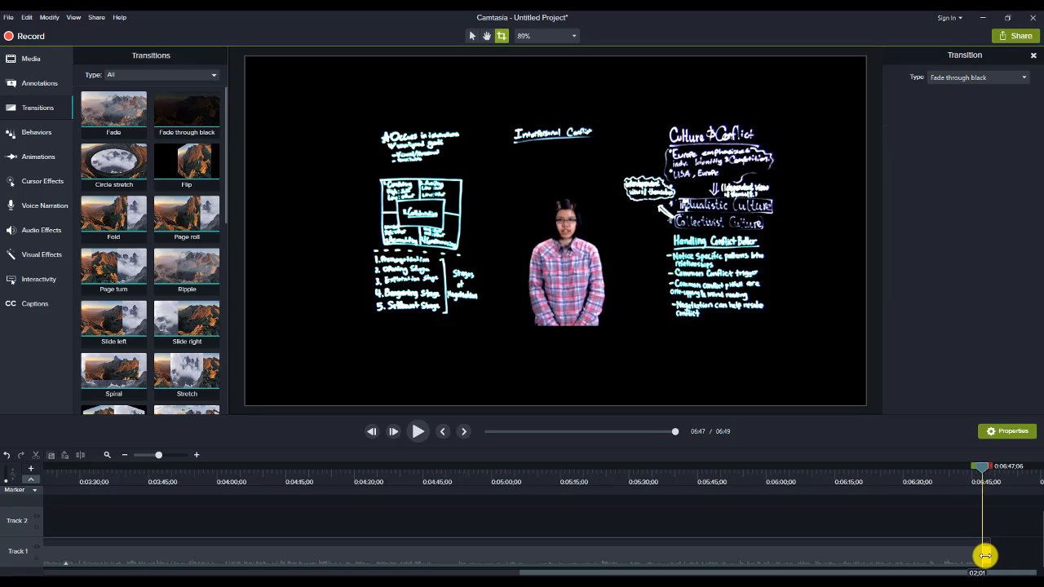
{"action": "left_click", "coordinate": [971, 471]}
{"action": "left_click_drag", "start_coordinate": [970, 472], "coordinate": [958, 468]}
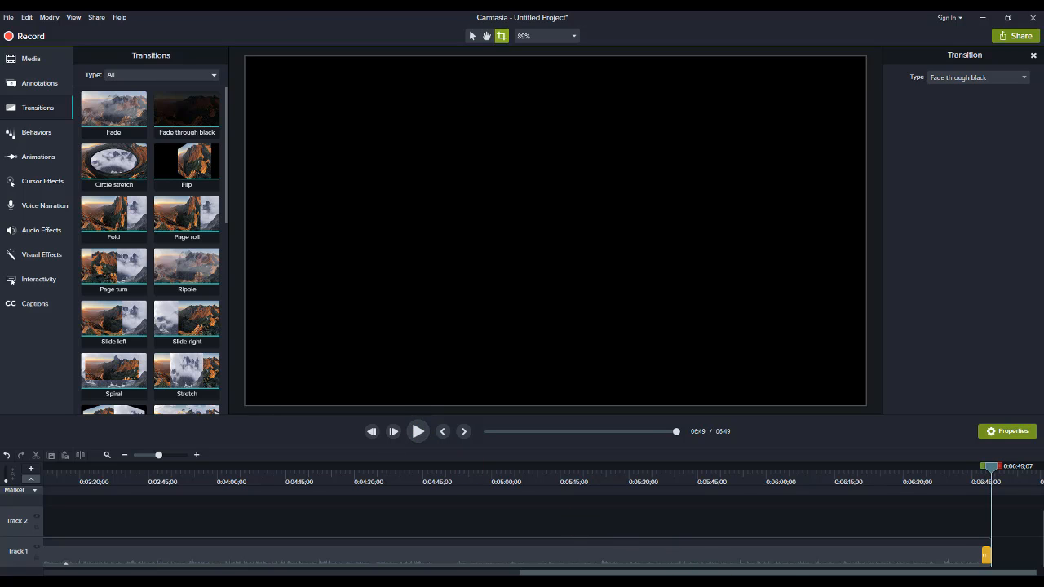
- Apply the Fade transition to the beginning of Group 4, preview the opening and adjust the transition's duration
{"action": "left_click_drag", "start_coordinate": [783, 574], "coordinate": [244, 566]}
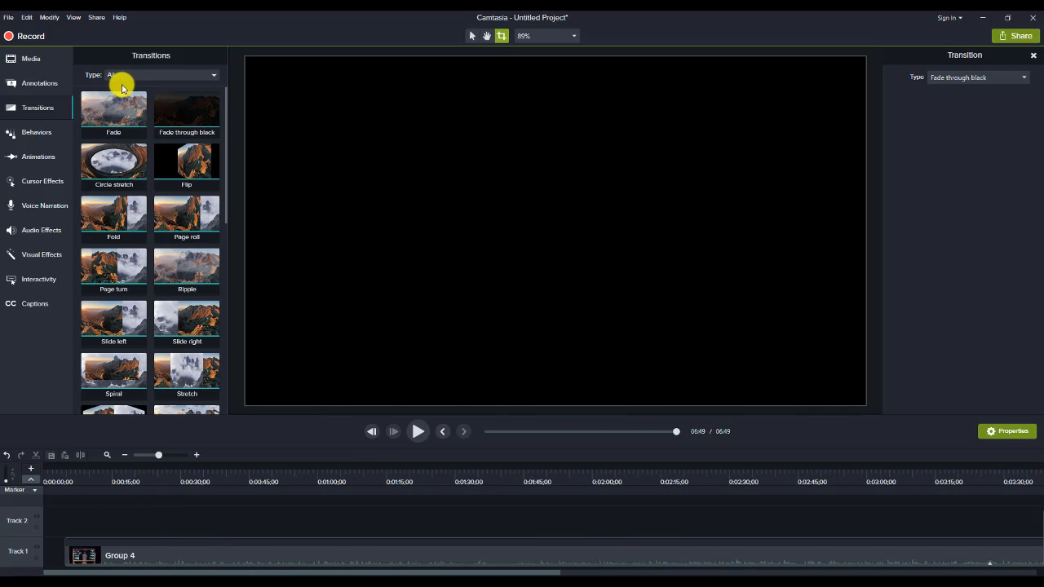
{"action": "left_click_drag", "start_coordinate": [119, 104], "coordinate": [77, 549]}
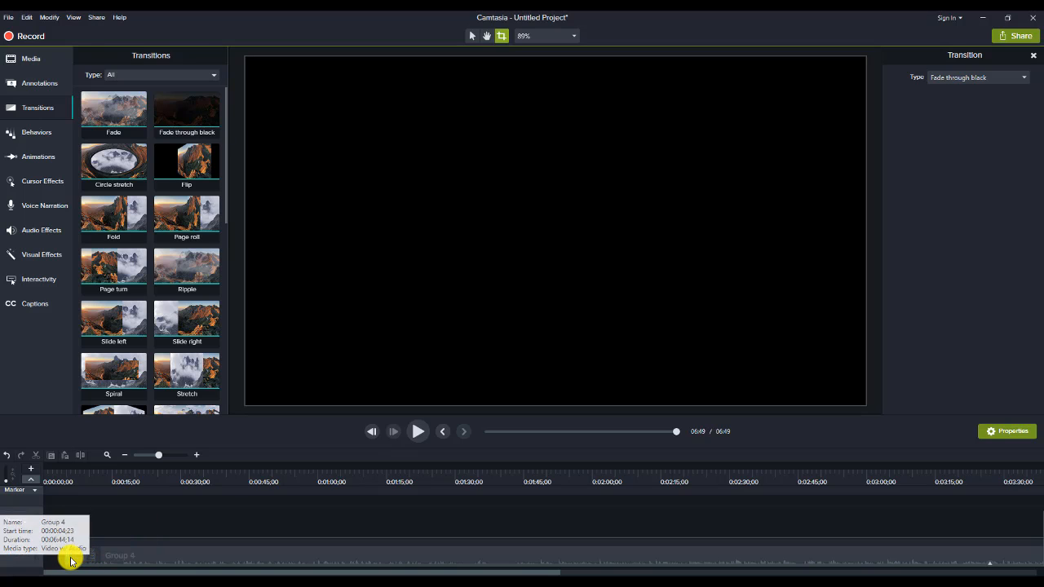
{"action": "left_click", "coordinate": [51, 471]}
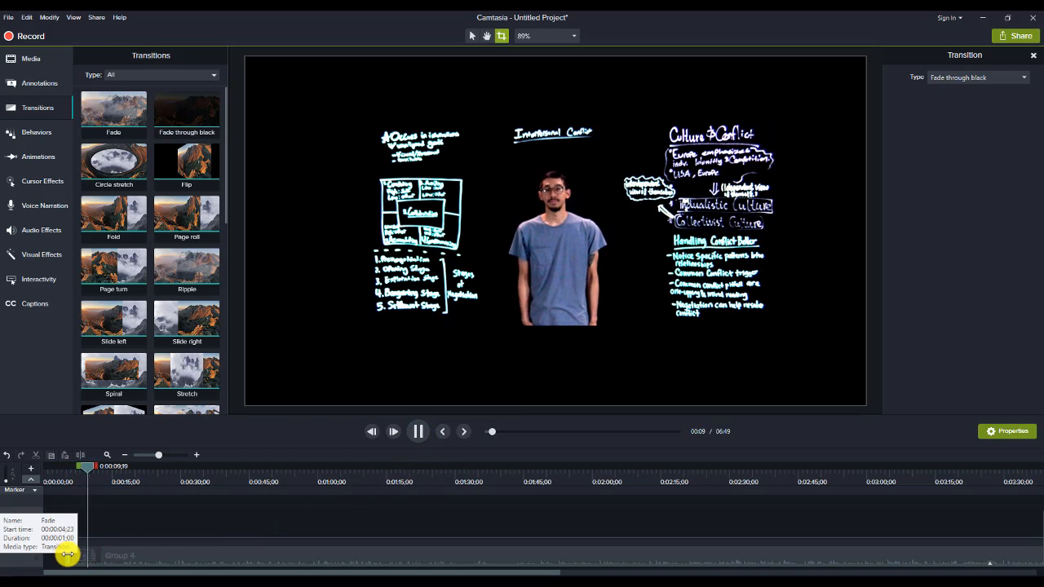
{"action": "left_click_drag", "start_coordinate": [67, 553], "coordinate": [71, 553]}
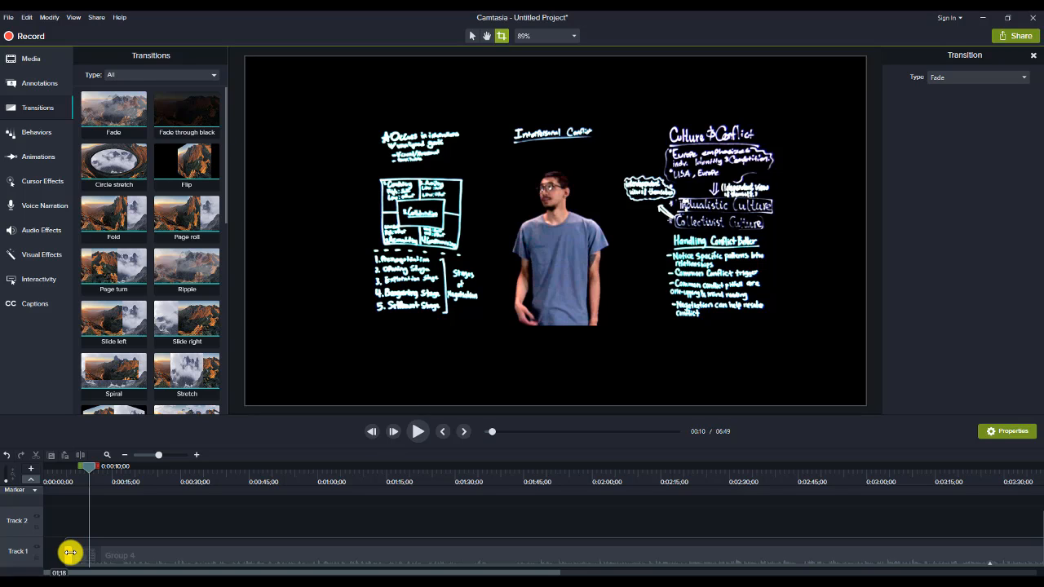
{"action": "left_click_drag", "start_coordinate": [69, 552], "coordinate": [67, 553]}
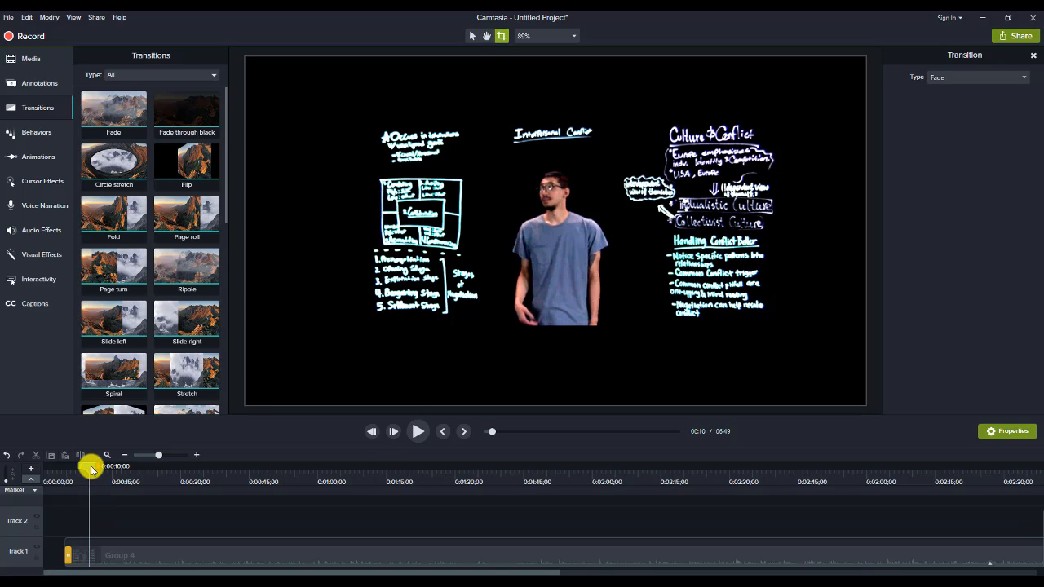
- Play the opening of Group 4 again from about 5 seconds to check its Fade transition, leaving the clip selected
{"action": "left_click_drag", "start_coordinate": [89, 465], "coordinate": [67, 469]}
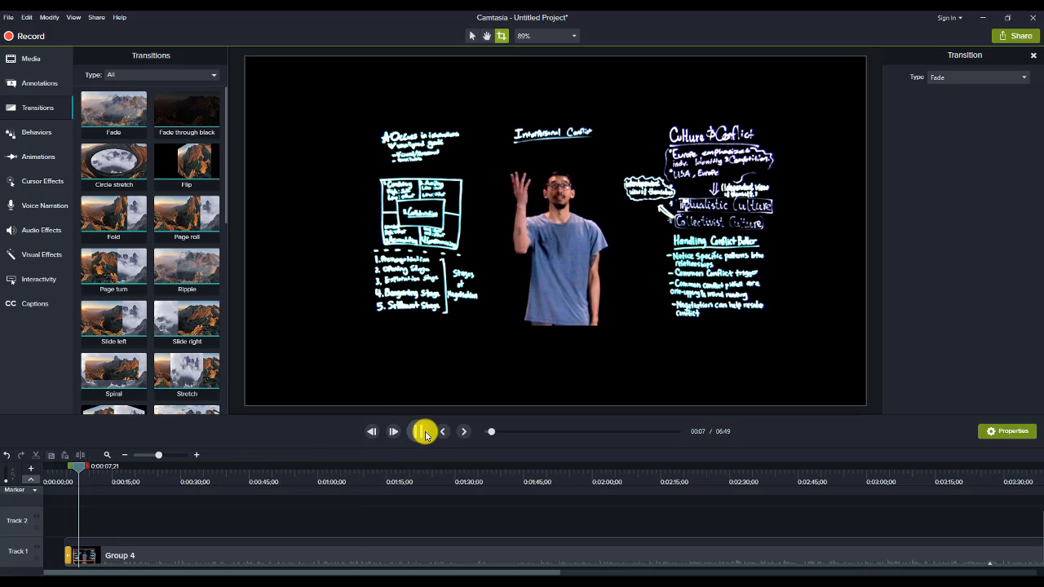
{"action": "left_click", "coordinate": [421, 433]}
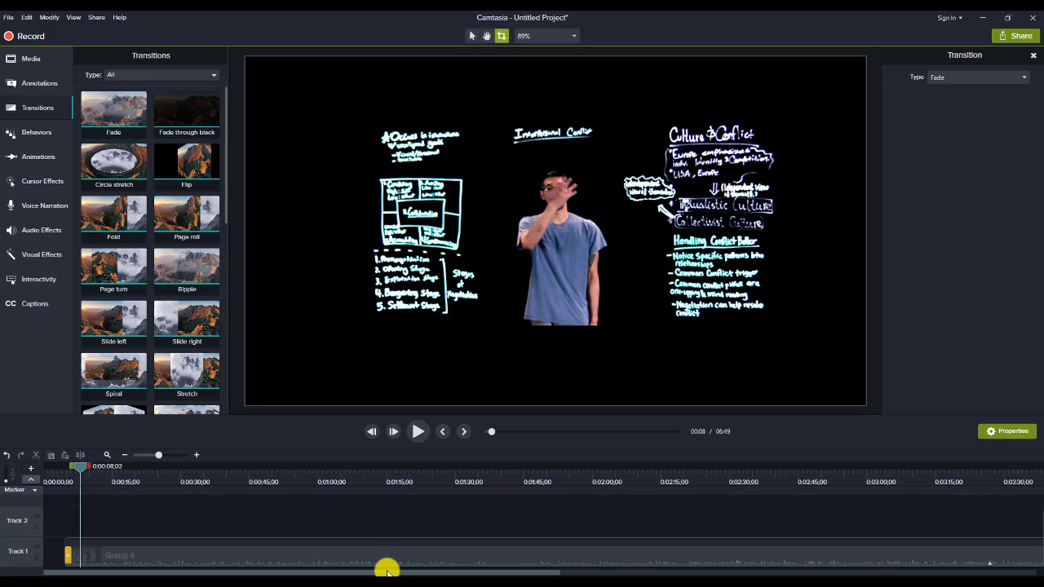
{"action": "left_click", "coordinate": [433, 562]}
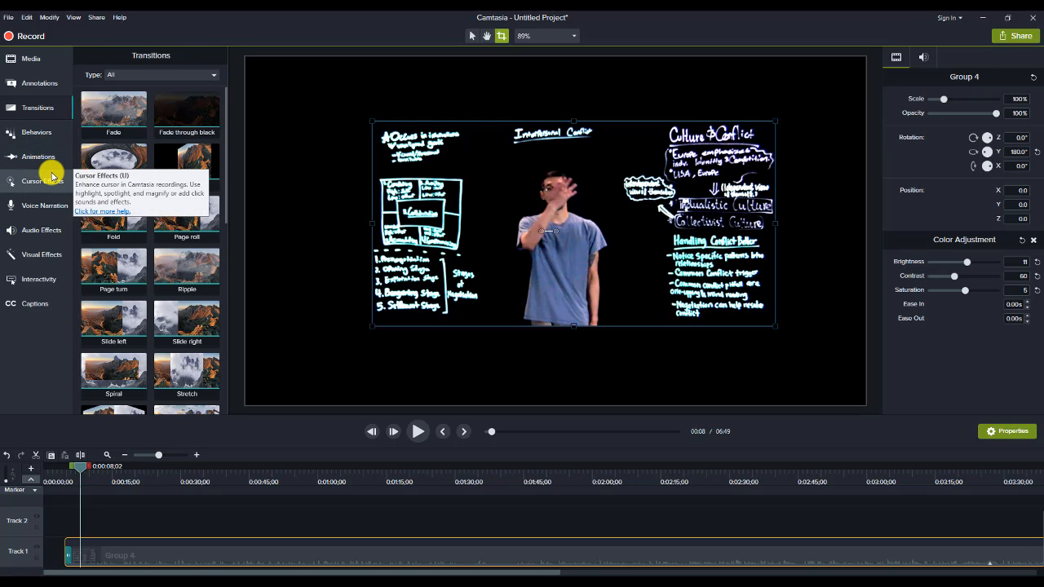
- Add a plain text callout in the Basic style at the very start of Track 2, ahead of Group 4
{"action": "left_click", "coordinate": [33, 83]}
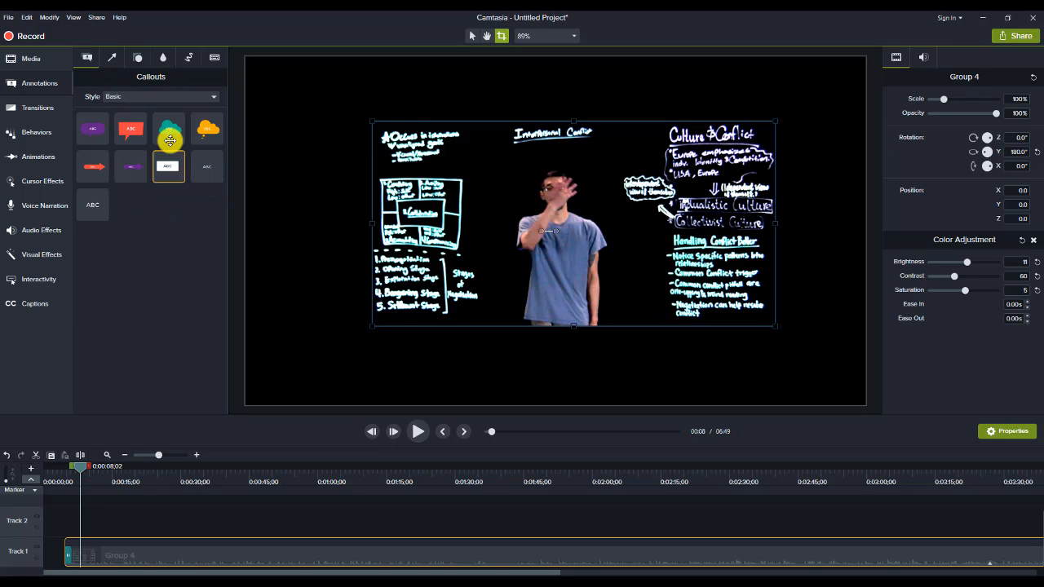
{"action": "left_click", "coordinate": [206, 168]}
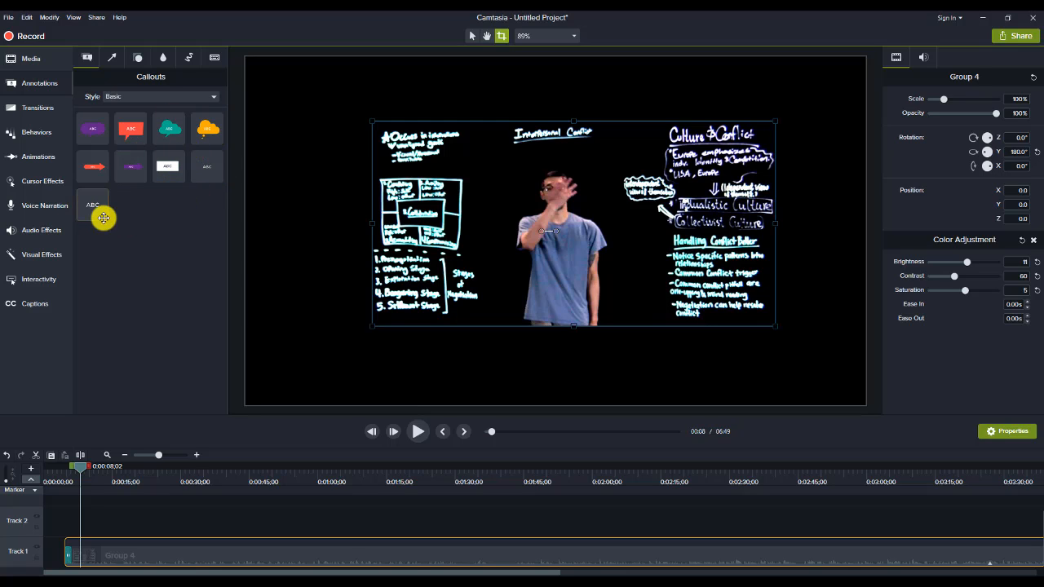
{"action": "left_click_drag", "start_coordinate": [93, 210], "coordinate": [41, 525]}
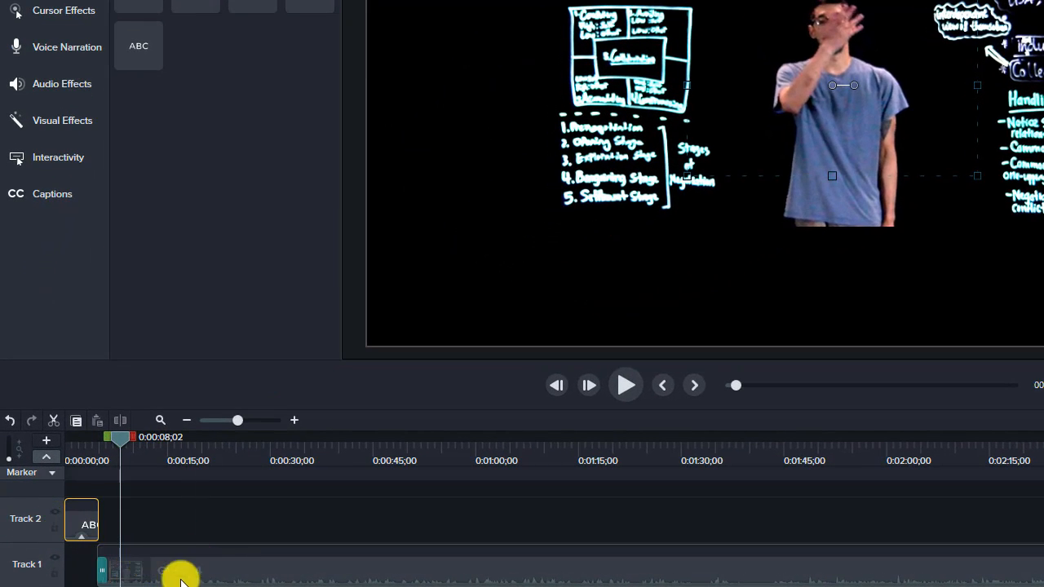
- Place the playhead at the callout's end, 0:00:04;29, and shift Group 4 on Track 1 to start there
{"action": "left_click_drag", "start_coordinate": [124, 450], "coordinate": [102, 442]}
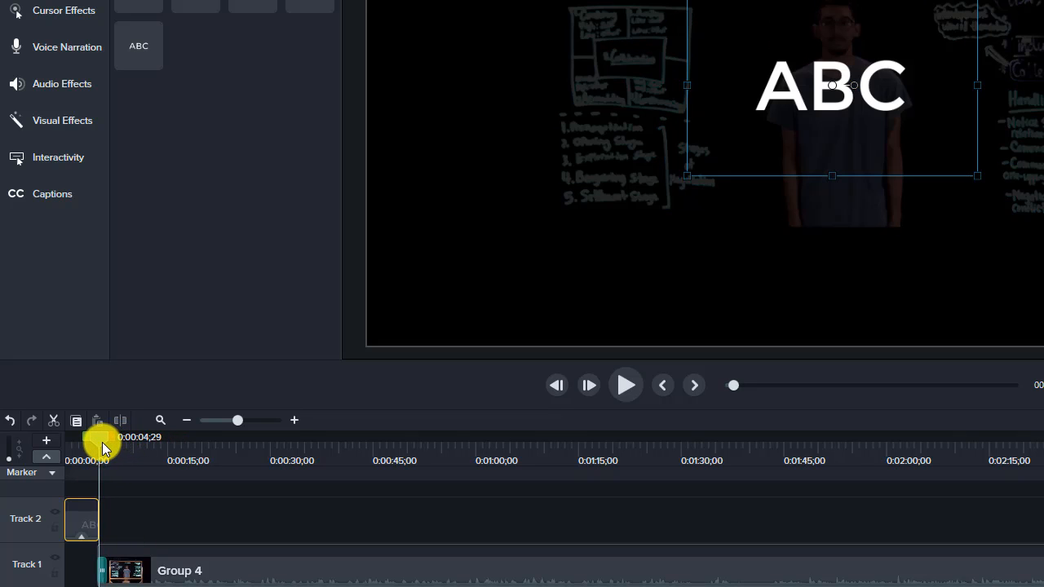
{"action": "left_click", "coordinate": [255, 574]}
{"action": "left_click_drag", "start_coordinate": [254, 575], "coordinate": [257, 576]}
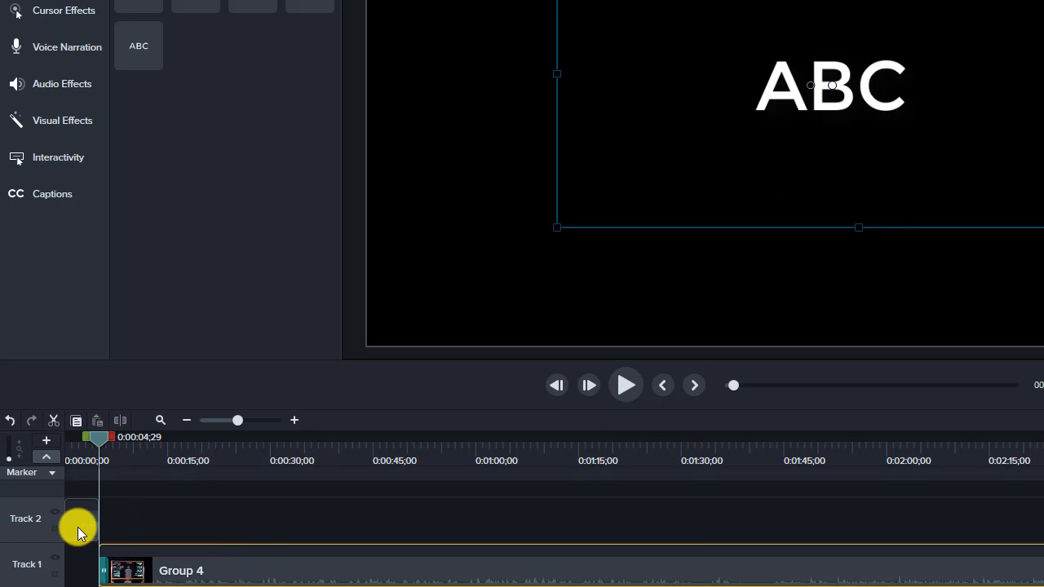
- Replace the callout's text with "Group Four" and widen its box so the title fits on one line, centred over the footage
{"action": "left_click", "coordinate": [77, 522]}
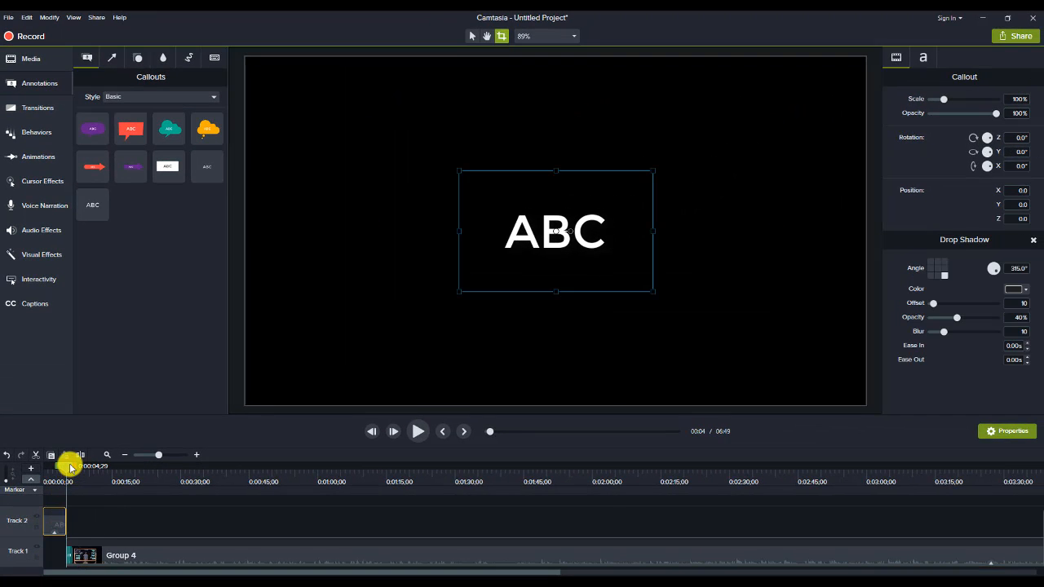
{"action": "left_click", "coordinate": [470, 36]}
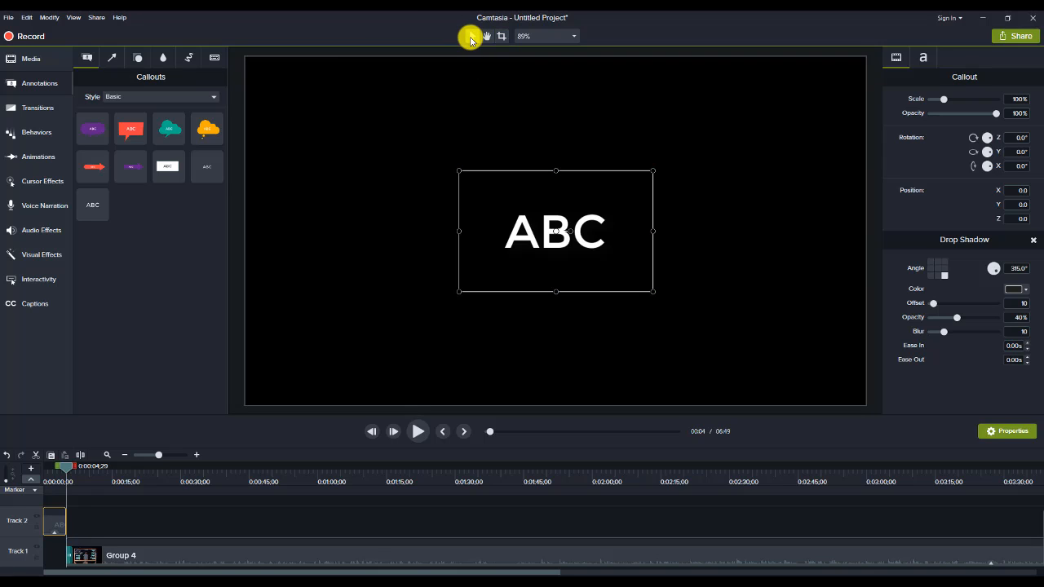
{"action": "double_click", "coordinate": [542, 241]}
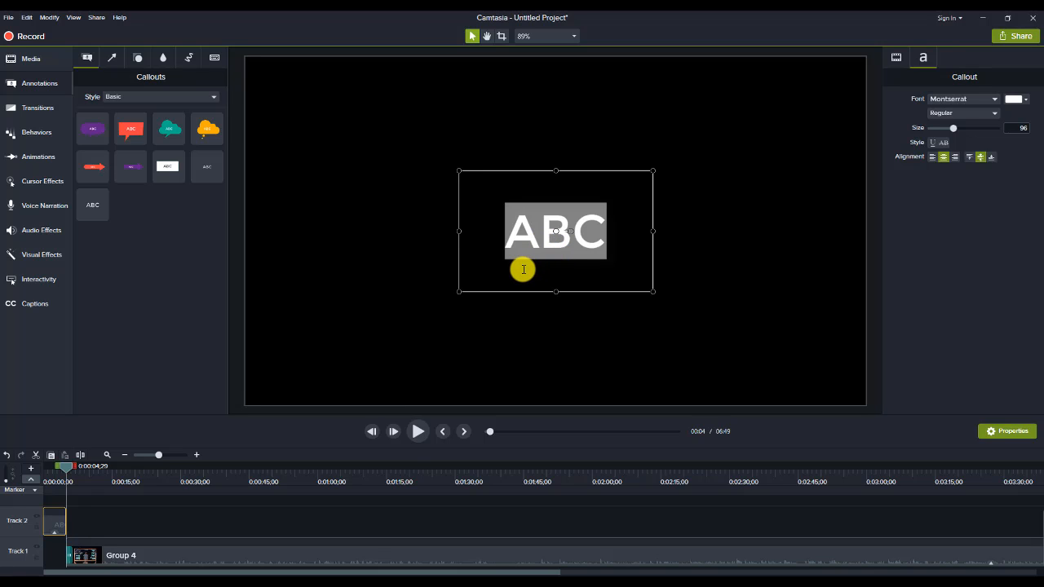
{"action": "type", "text": "G"}
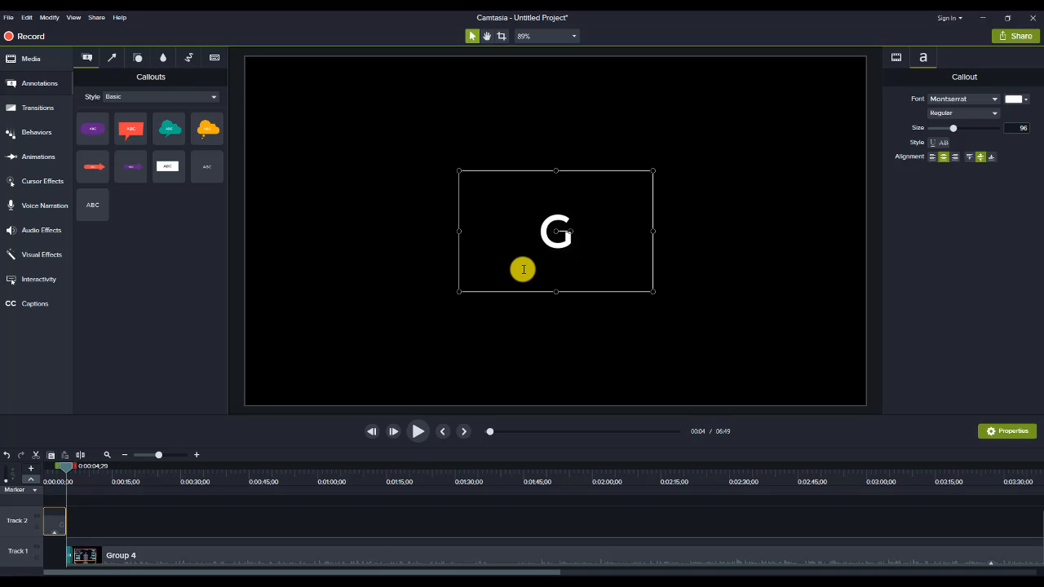
{"action": "type", "text": "roup Four"}
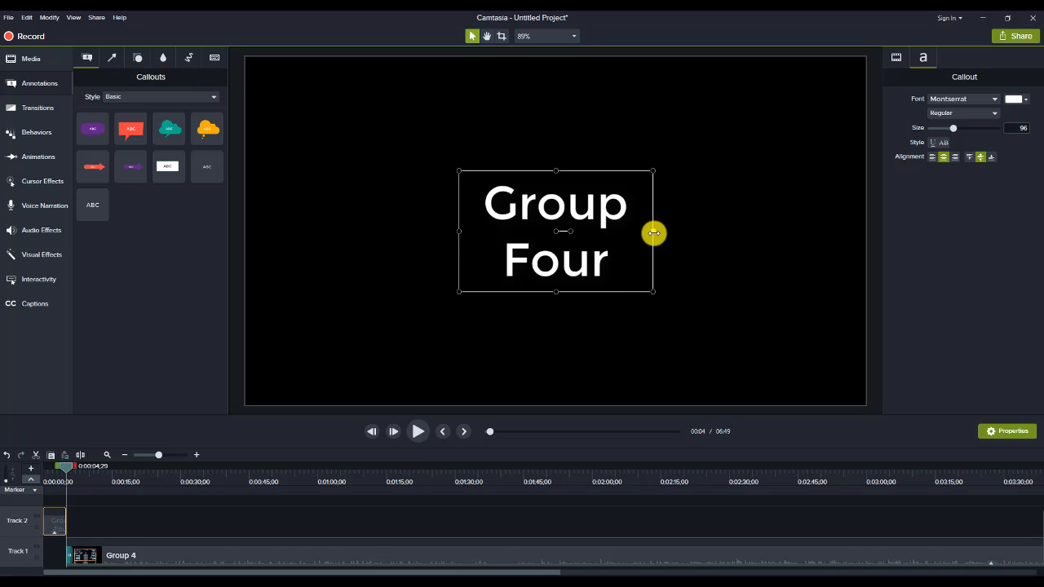
{"action": "left_click_drag", "start_coordinate": [657, 233], "coordinate": [750, 232]}
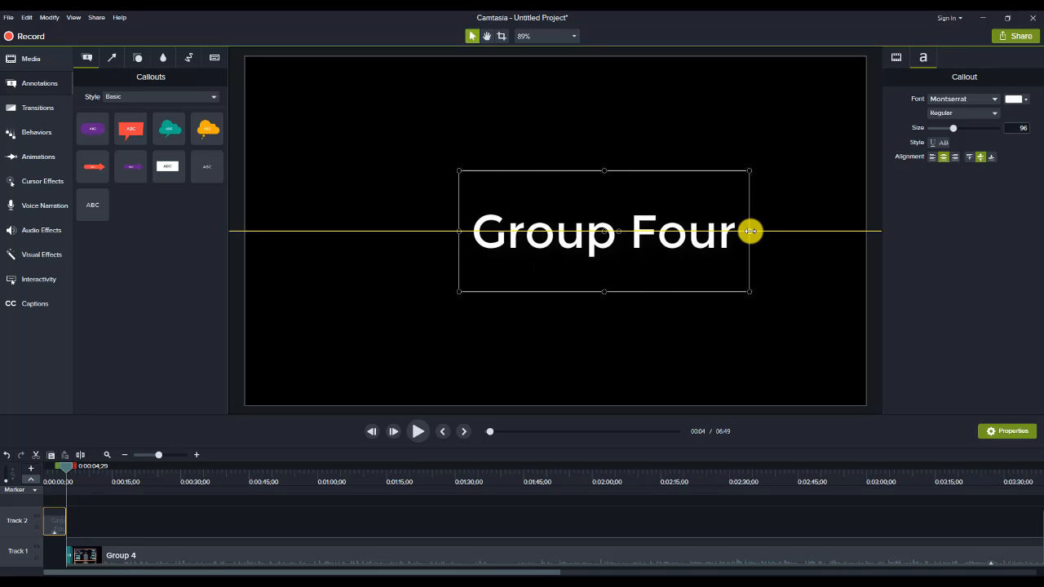
{"action": "left_click_drag", "start_coordinate": [667, 243], "coordinate": [636, 243]}
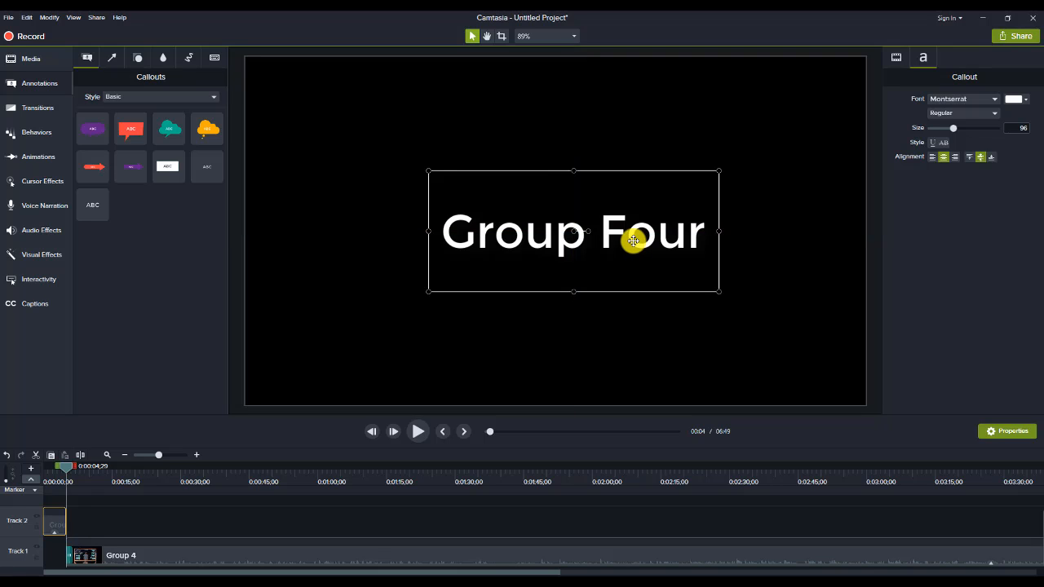
- Apply the Fade transition to the start of the "Group Four" title and Fade through black to its end
{"action": "left_click", "coordinate": [31, 108]}
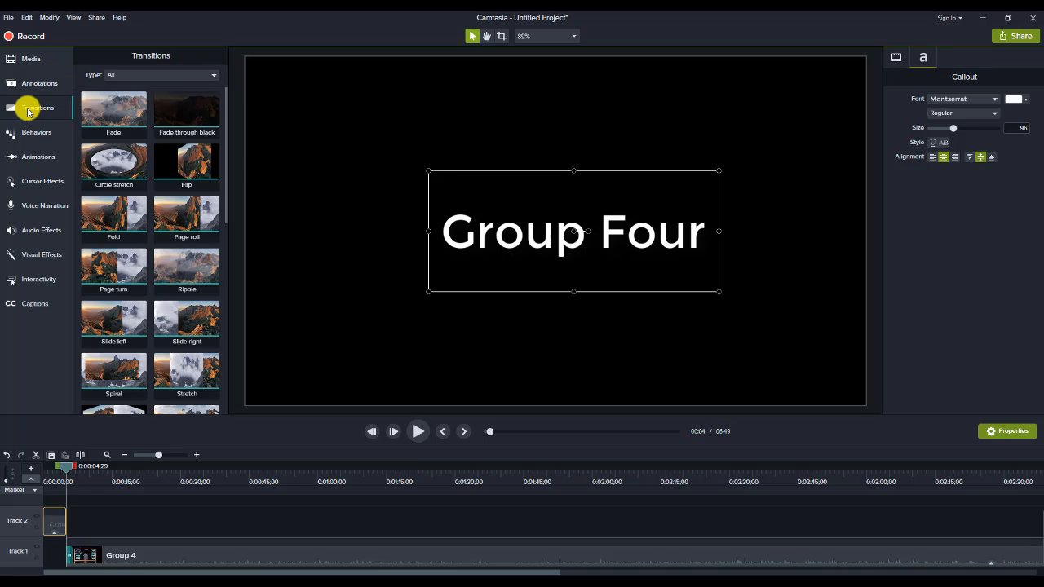
{"action": "left_click_drag", "start_coordinate": [107, 109], "coordinate": [44, 520]}
{"action": "left_click_drag", "start_coordinate": [187, 117], "coordinate": [63, 517]}
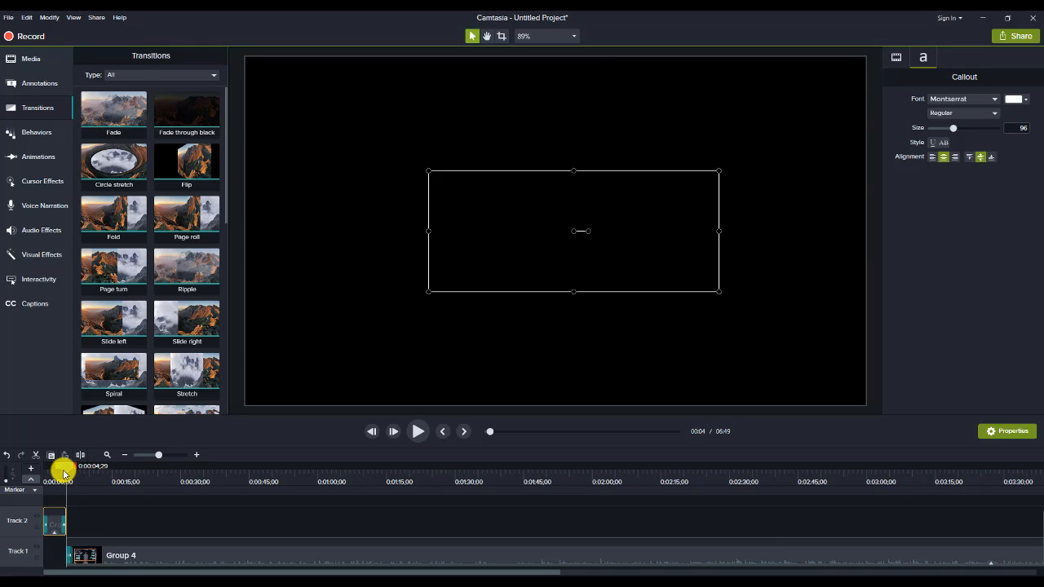
- Play the project from 0:00:00;00 through the title into Group 4 and check the end of the timeline
{"action": "left_click_drag", "start_coordinate": [64, 473], "coordinate": [23, 476]}
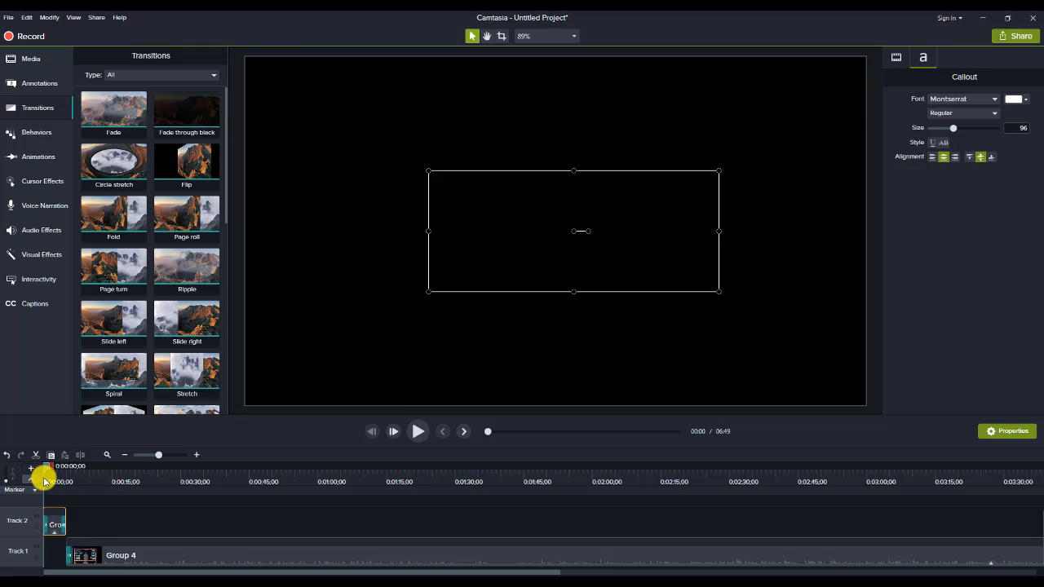
{"action": "left_click", "coordinate": [420, 434]}
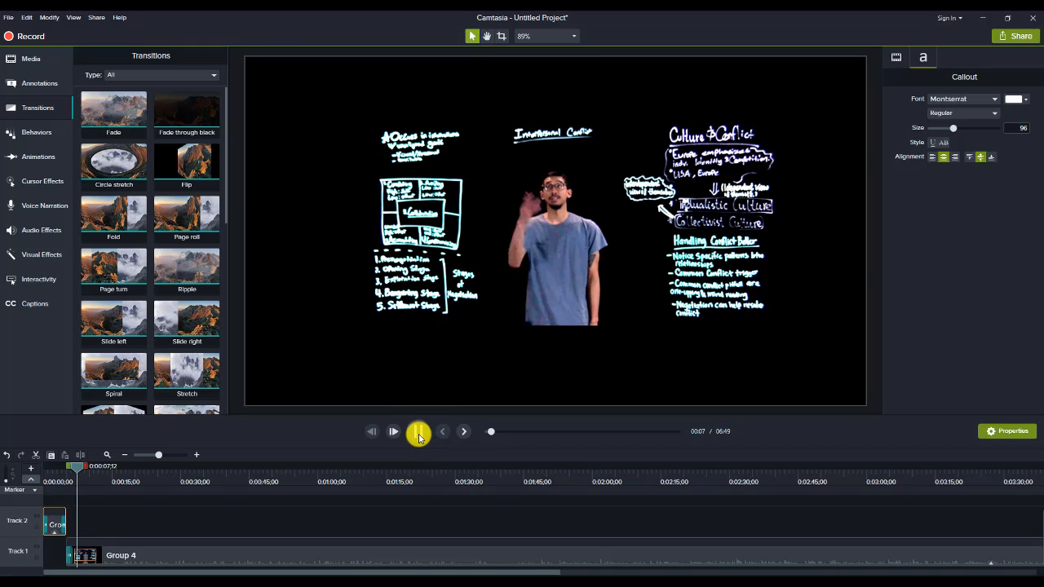
{"action": "left_click", "coordinate": [416, 437]}
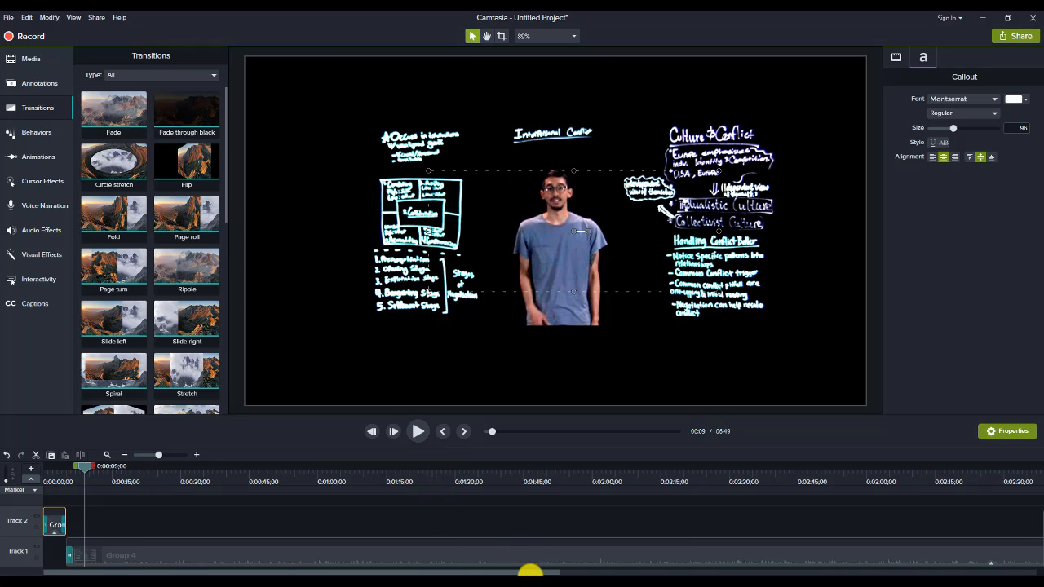
{"action": "left_click_drag", "start_coordinate": [534, 572], "coordinate": [1032, 559]}
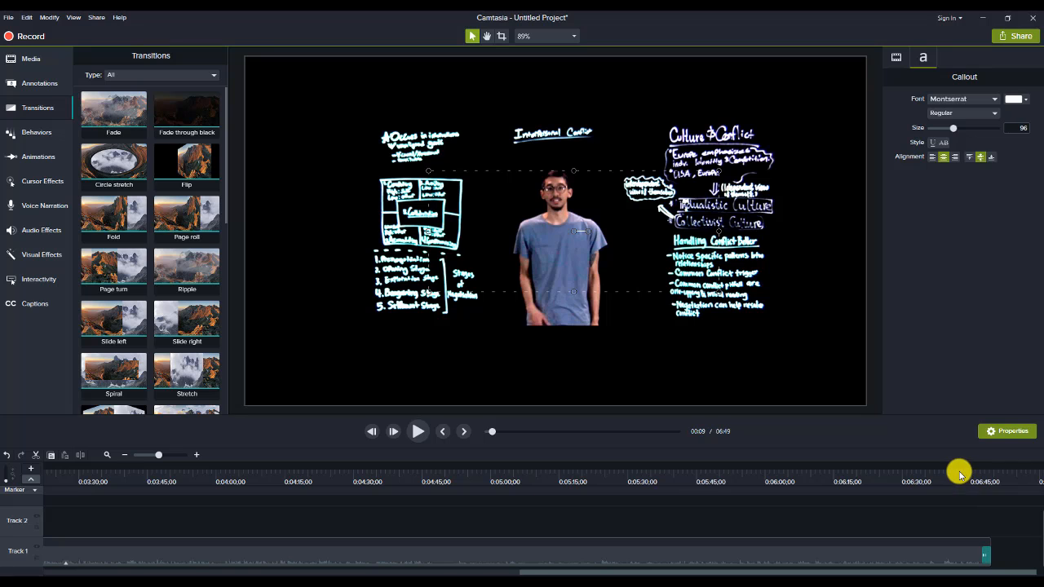
{"action": "left_click_drag", "start_coordinate": [985, 570], "coordinate": [512, 570]}
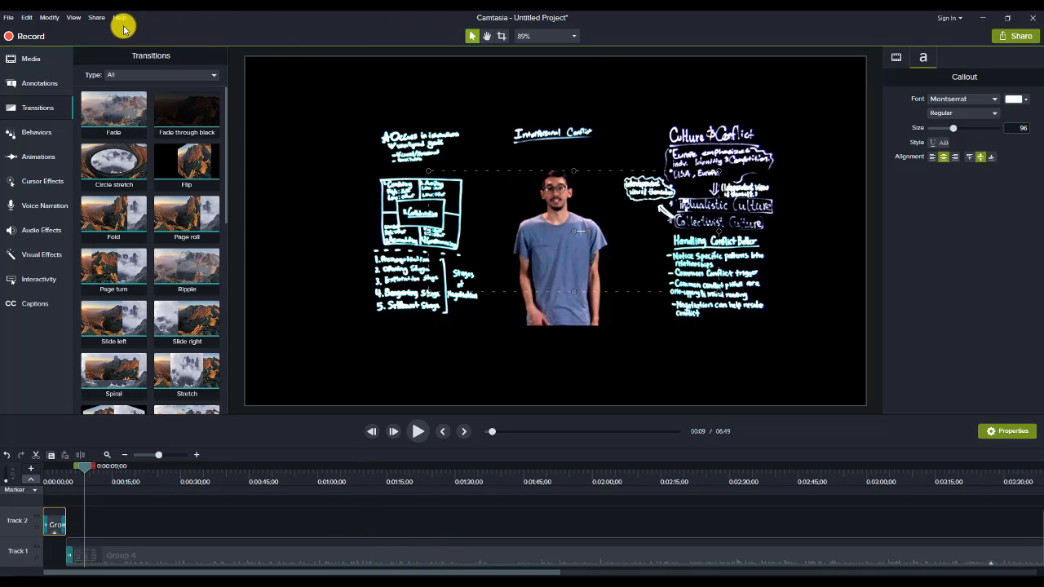
- Set up a local file export with custom production settings in MP4 - Smart Player (HTML5) format, keeping the default player and video options
{"action": "left_click", "coordinate": [92, 17]}
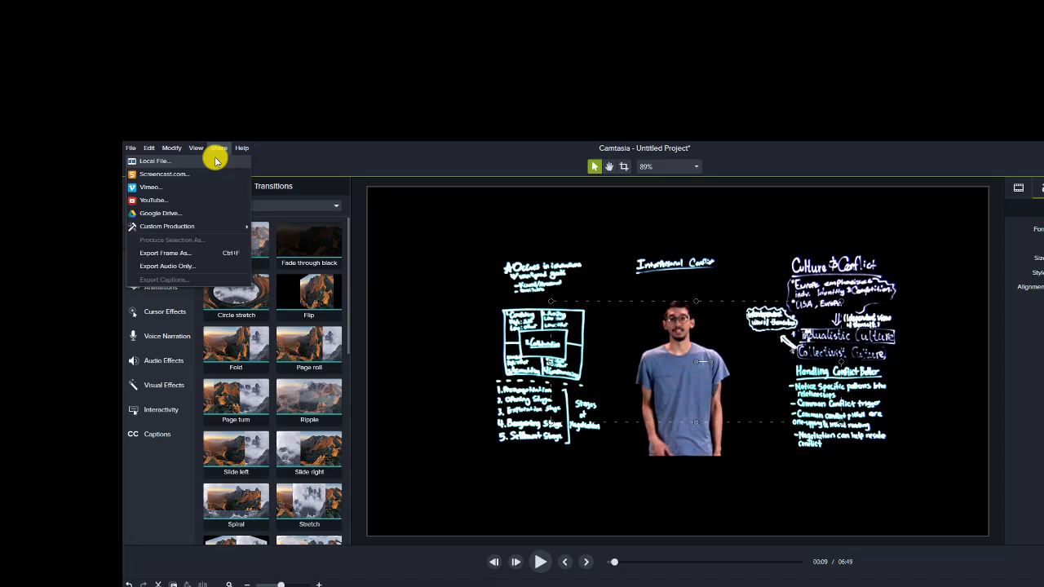
{"action": "left_click", "coordinate": [216, 161]}
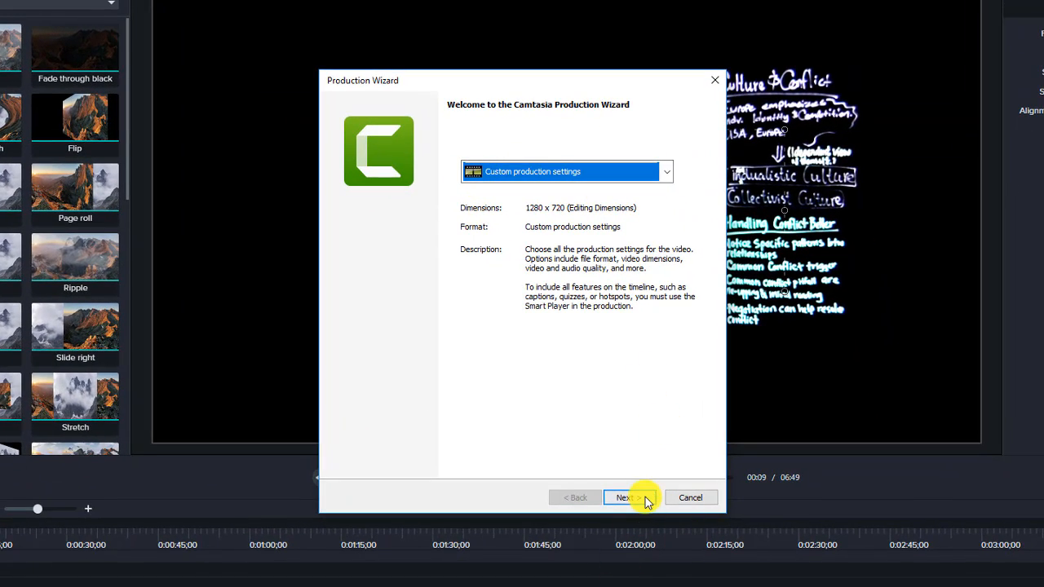
{"action": "left_click", "coordinate": [645, 498]}
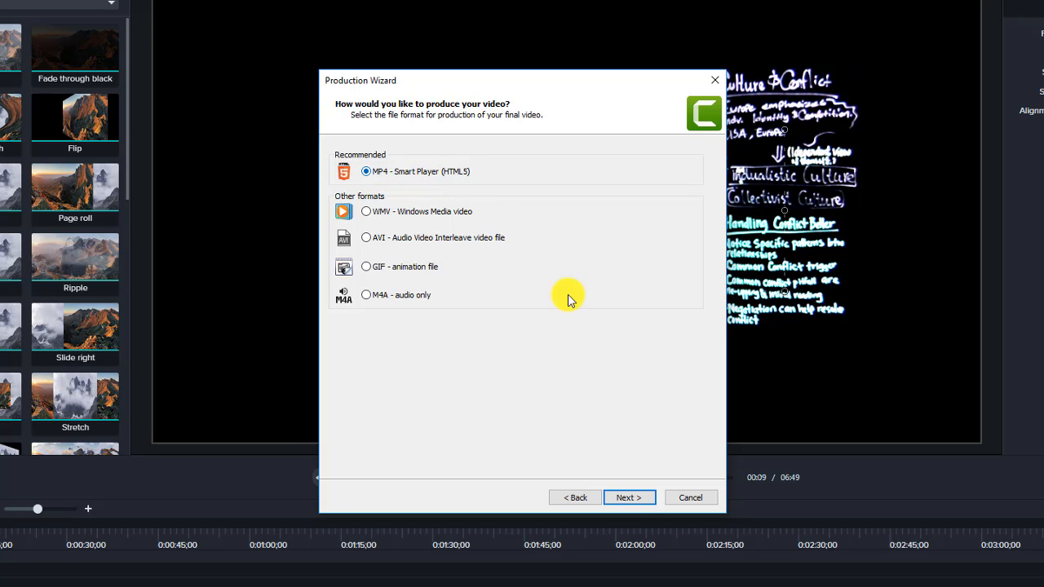
{"action": "left_click", "coordinate": [626, 498]}
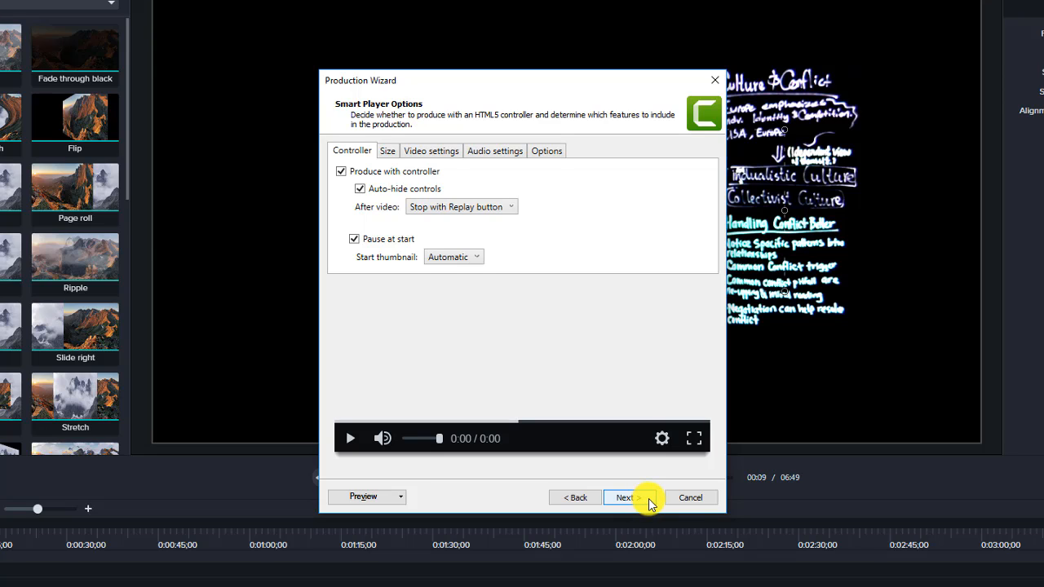
{"action": "left_click", "coordinate": [648, 499]}
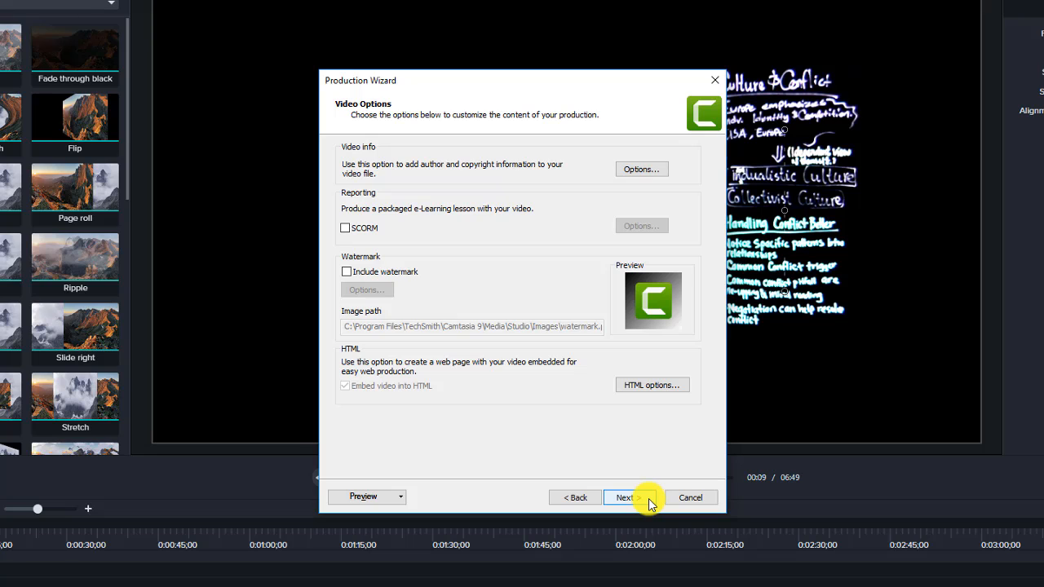
{"action": "left_click", "coordinate": [649, 499]}
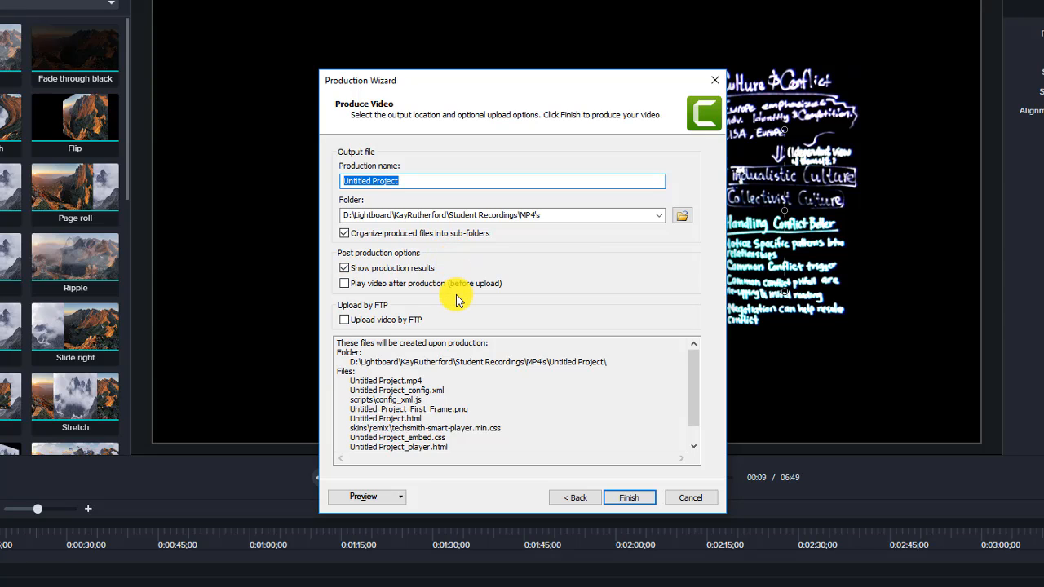
- Name the production "Group Four", save it in the MP4's folder despite the drive warning, and start rendering
{"action": "type", "text": "Gro"}
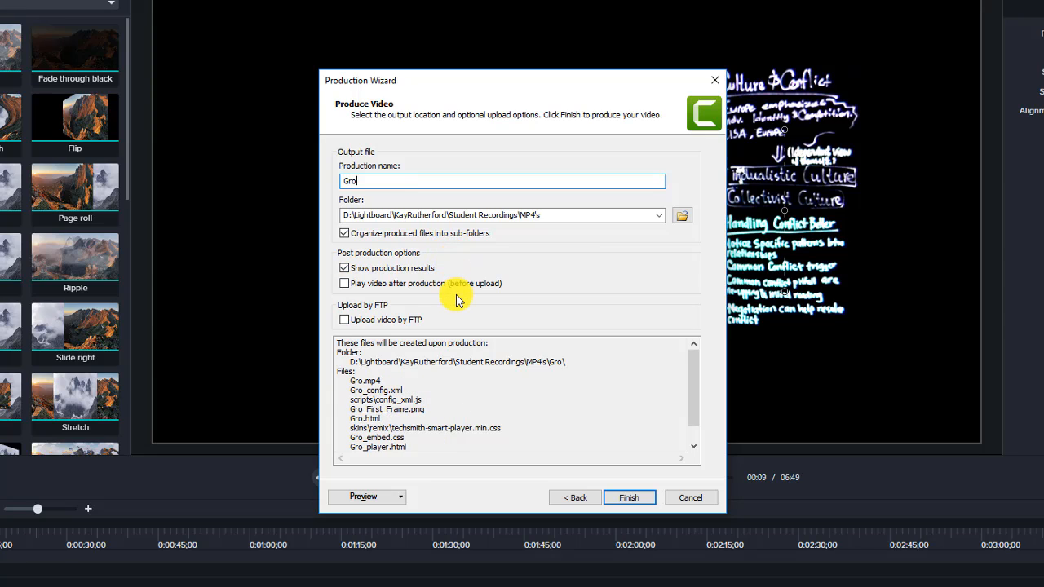
{"action": "type", "text": "up Four"}
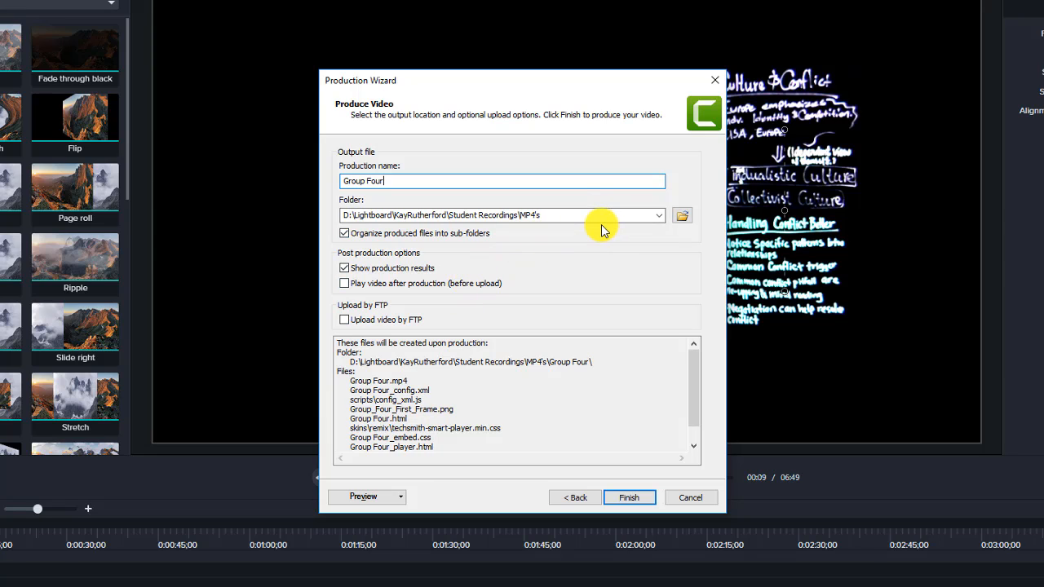
{"action": "left_click", "coordinate": [682, 215]}
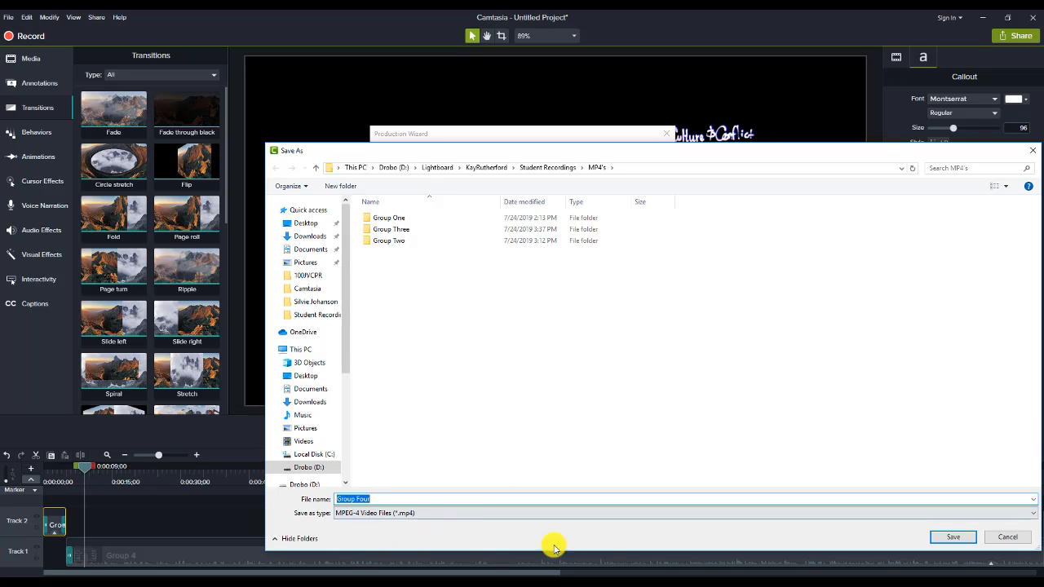
{"action": "left_click", "coordinate": [951, 537]}
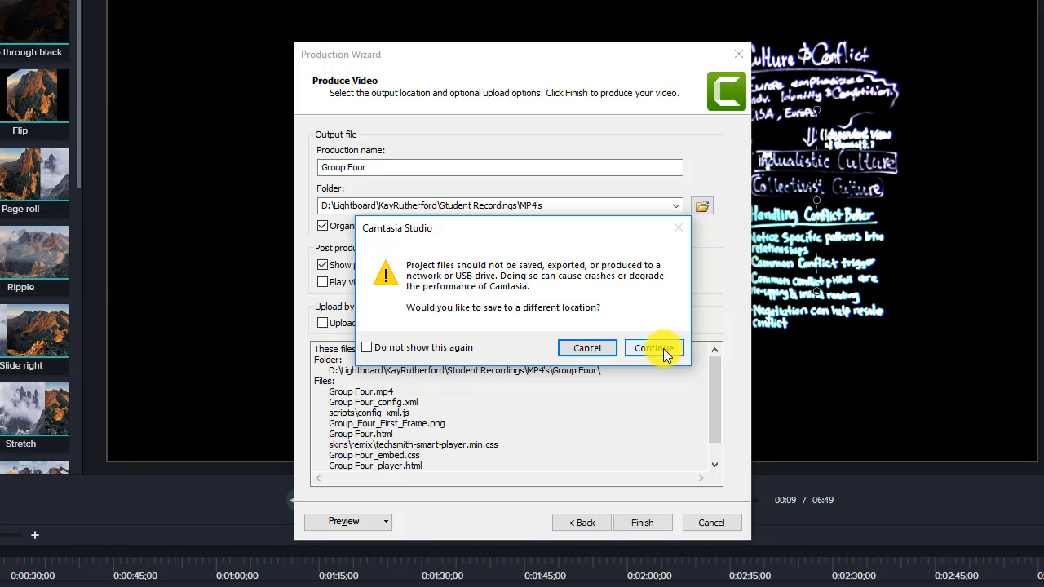
{"action": "left_click", "coordinate": [663, 353]}
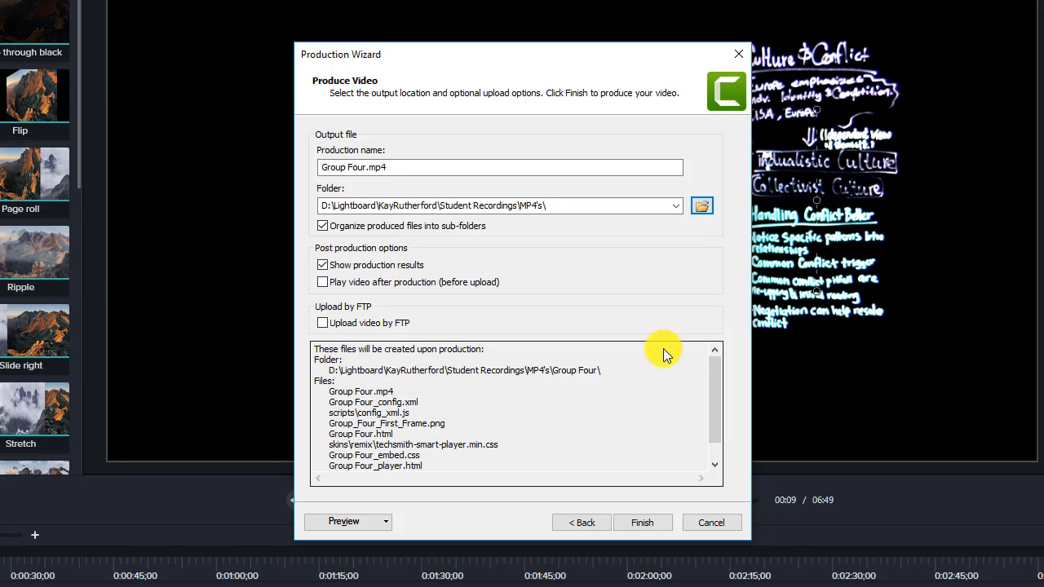
{"action": "left_click", "coordinate": [659, 525]}
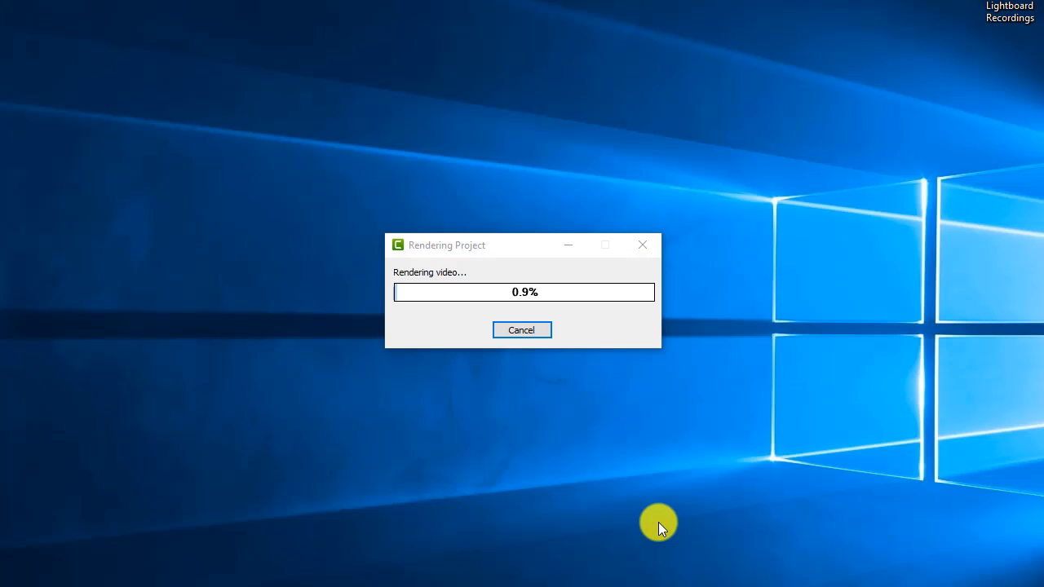